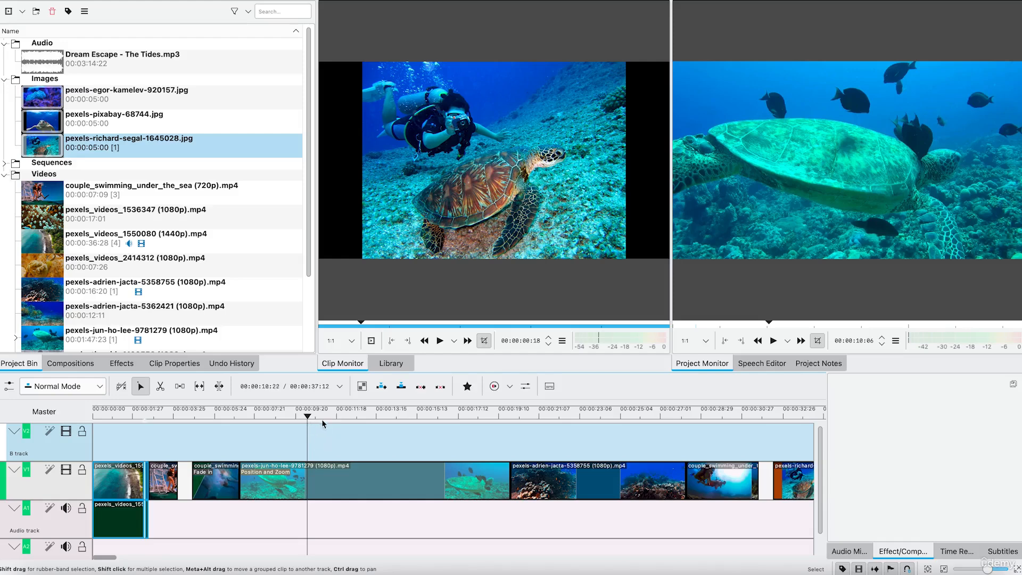
Place the image pexels-richard-segal-1645028.jpg on track V2 above the turtle clip.
{"action": "key", "text": "space"}
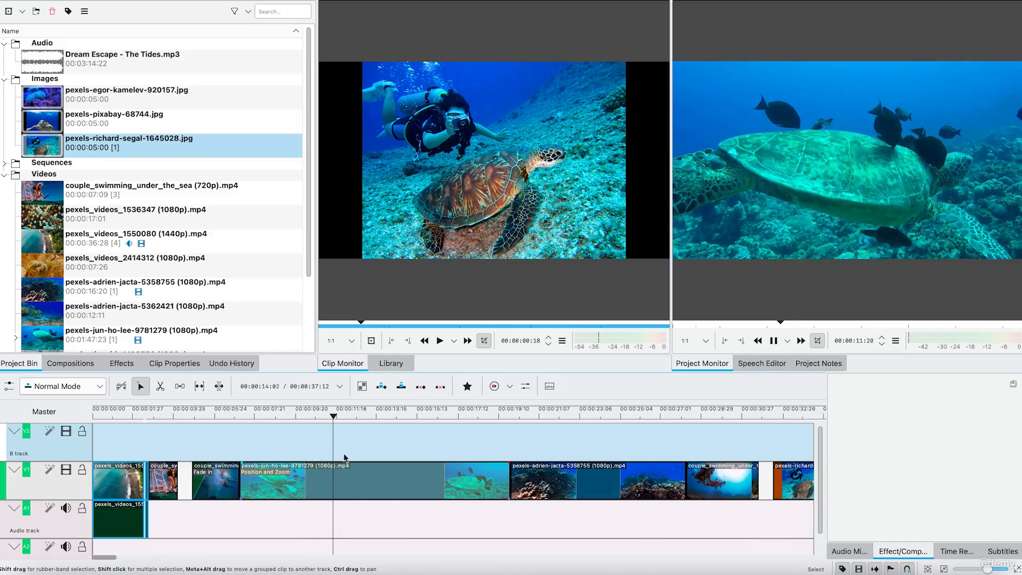
{"action": "key", "text": "space"}
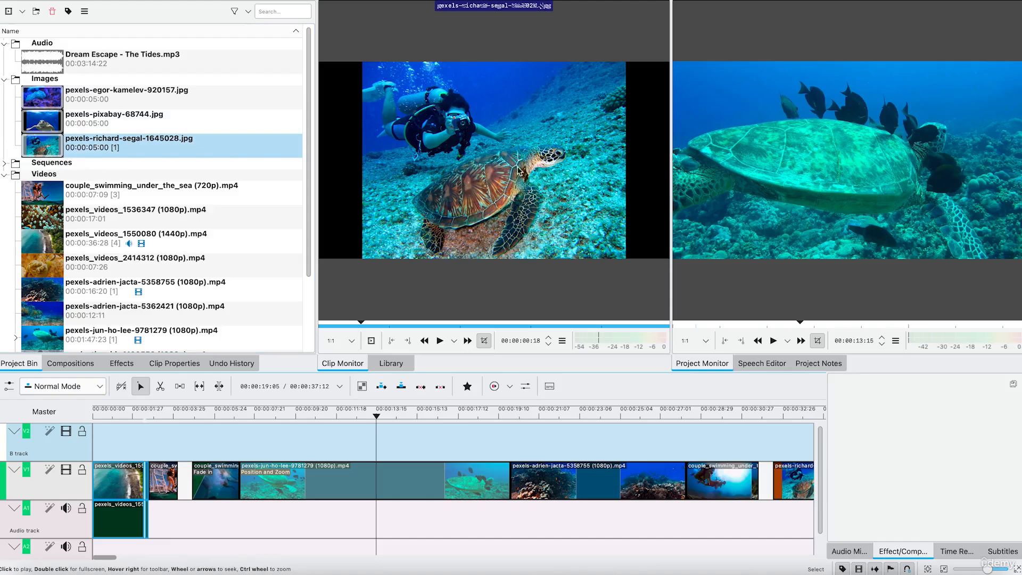
{"action": "left_click_drag", "start_coordinate": [497, 269], "coordinate": [360, 424]}
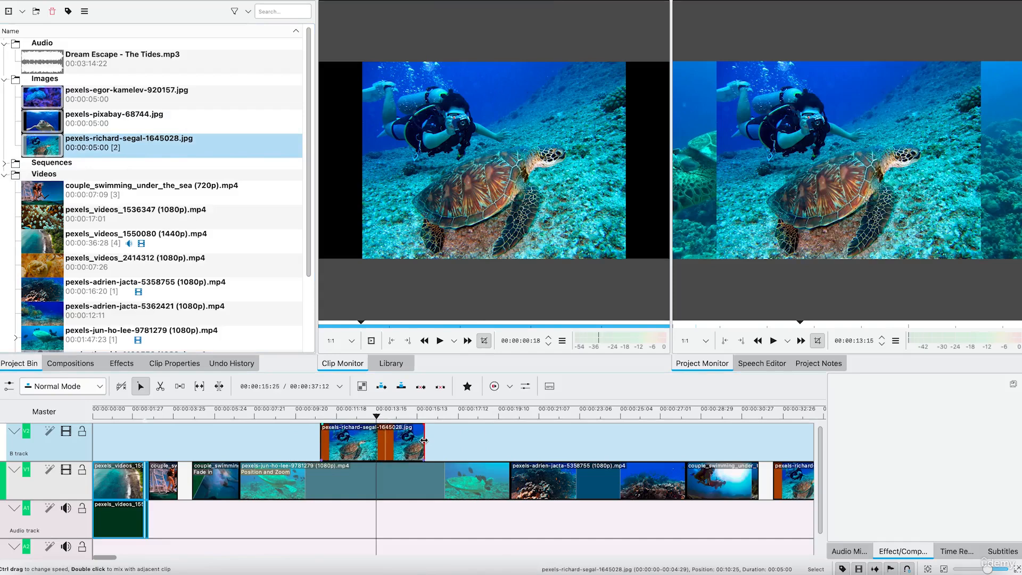
Shorten the V2 image to 2 seconds 26 frames and position its start at 00:00:13:15.
{"action": "left_click_drag", "start_coordinate": [425, 441], "coordinate": [398, 441]}
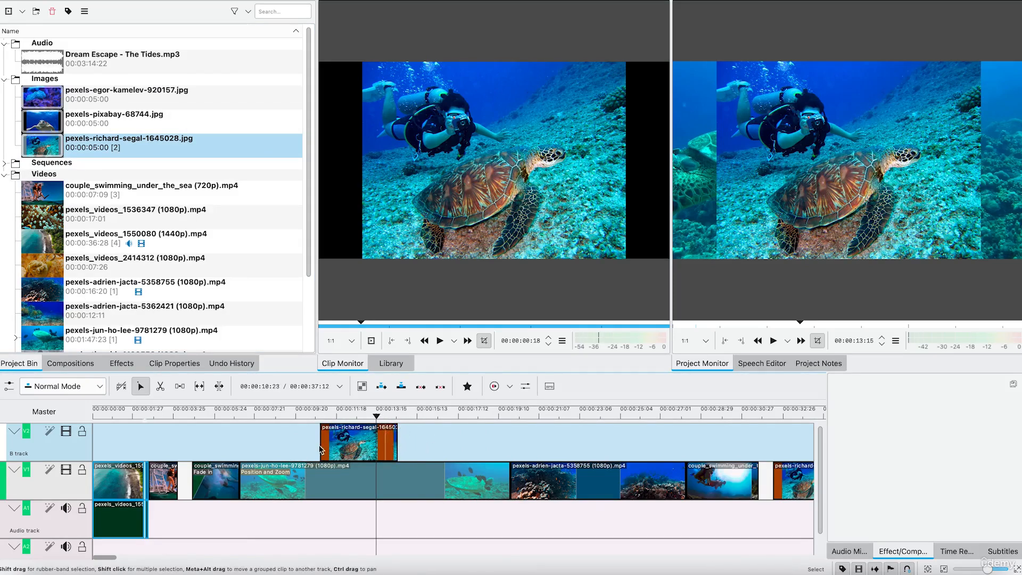
{"action": "left_click_drag", "start_coordinate": [323, 450], "coordinate": [409, 447]}
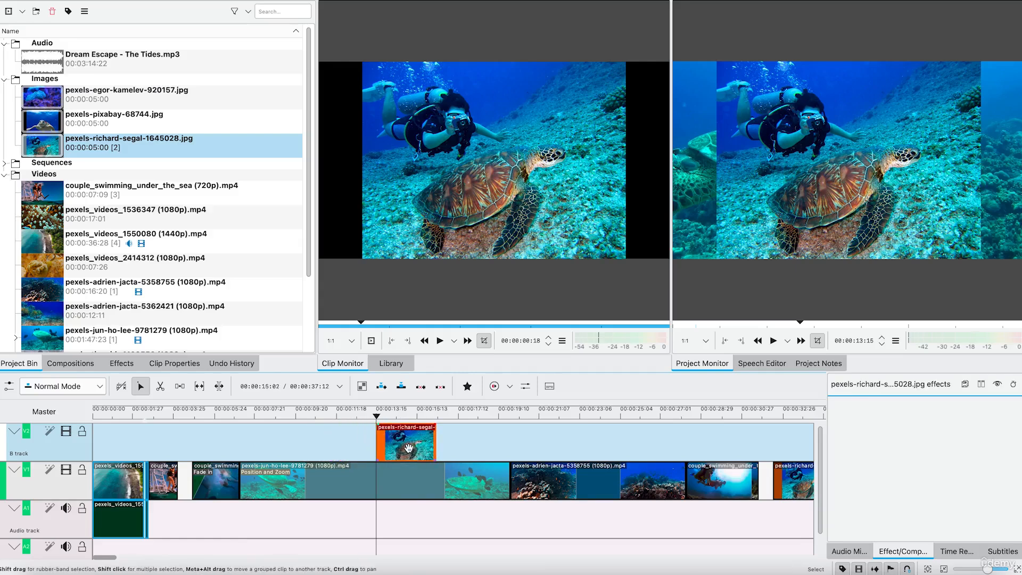
{"action": "left_click_drag", "start_coordinate": [377, 411], "coordinate": [358, 415]}
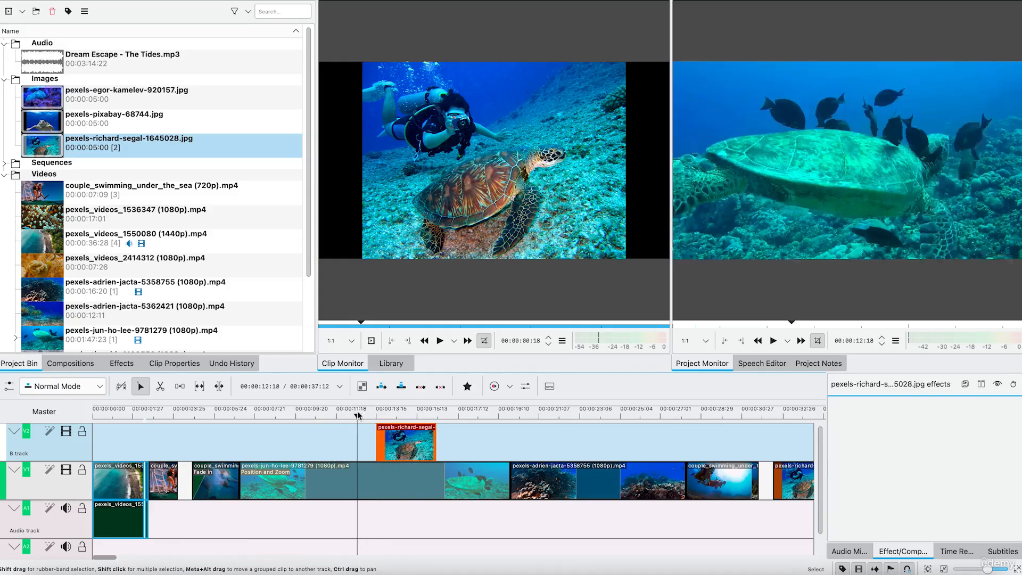
{"action": "key", "text": "space"}
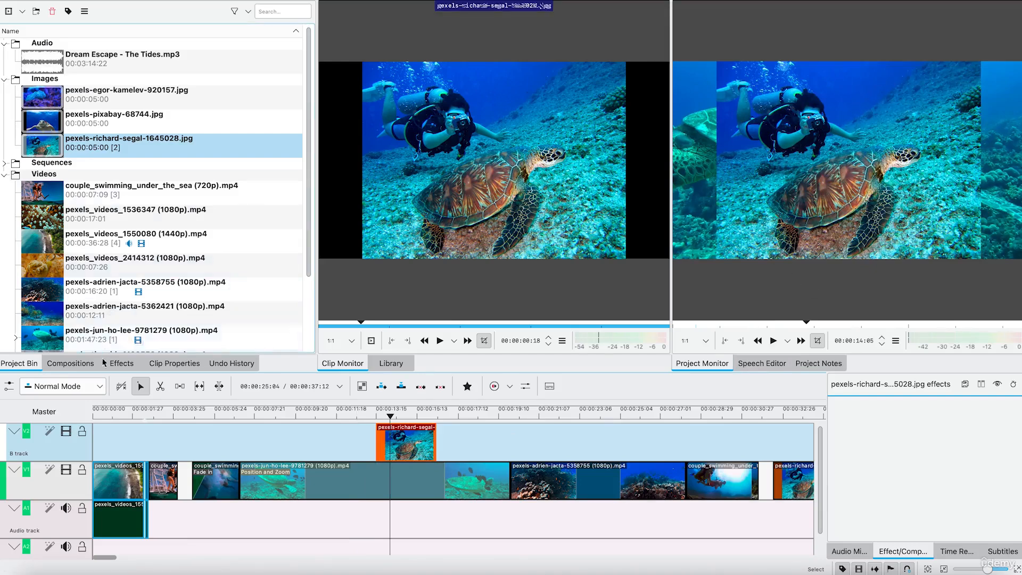
Apply the Position and Zoom effect to the V2 image and set its size to 134.69 %.
{"action": "left_click", "coordinate": [123, 363]}
{"action": "left_click", "coordinate": [91, 32]}
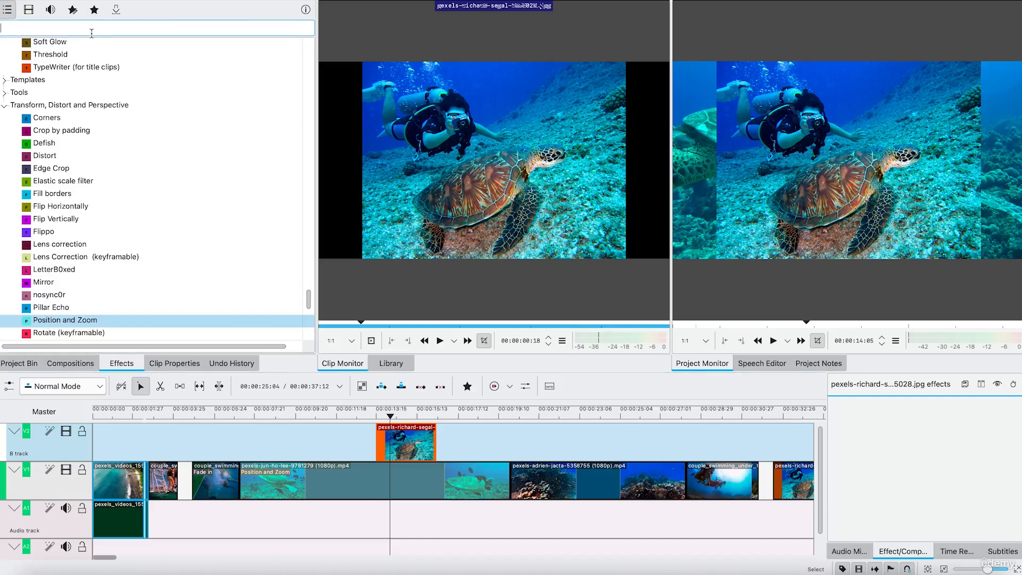
{"action": "type", "text": "posi"}
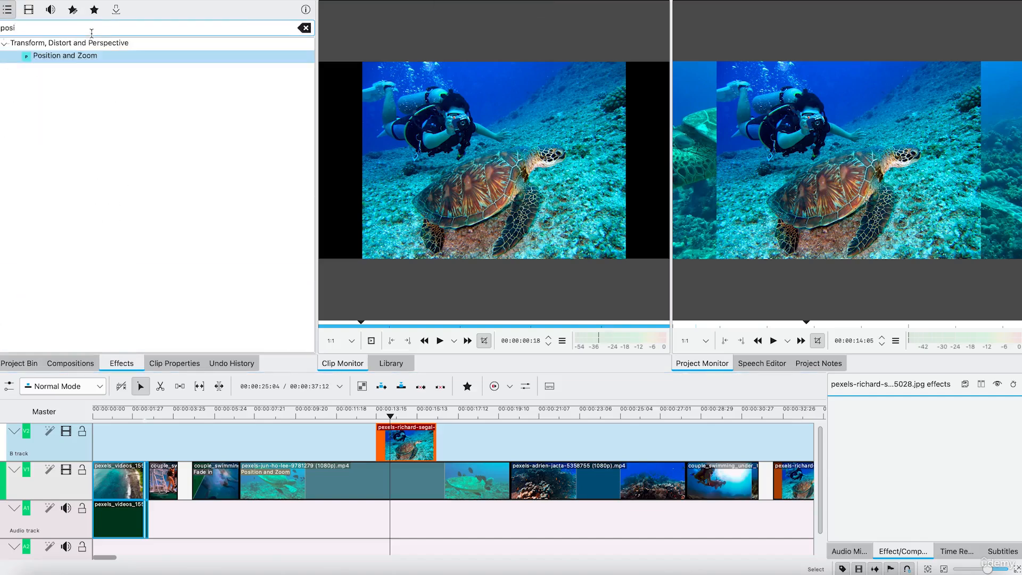
{"action": "left_click_drag", "start_coordinate": [62, 55], "coordinate": [389, 439]}
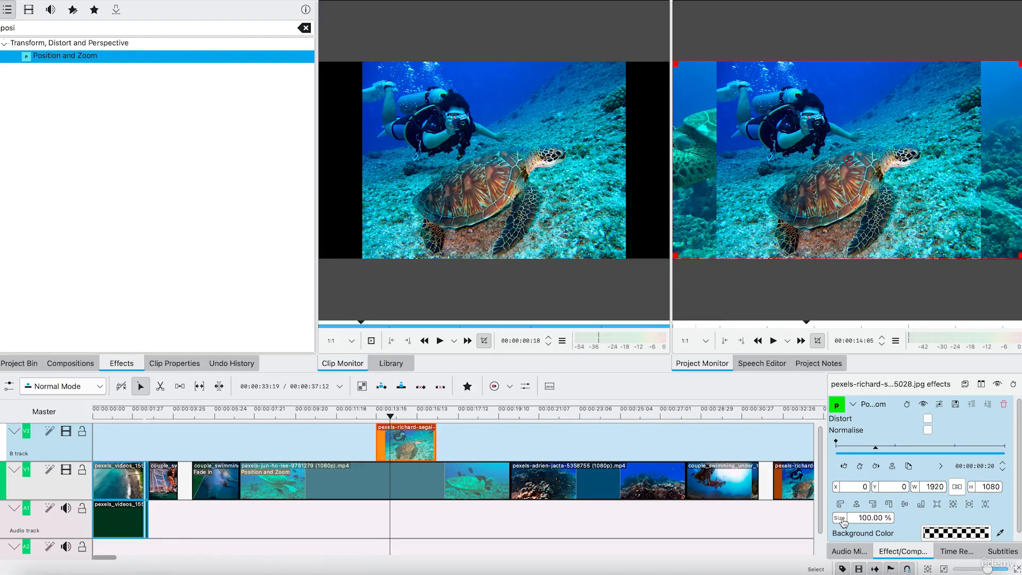
{"action": "left_click_drag", "start_coordinate": [845, 522], "coordinate": [853, 527]}
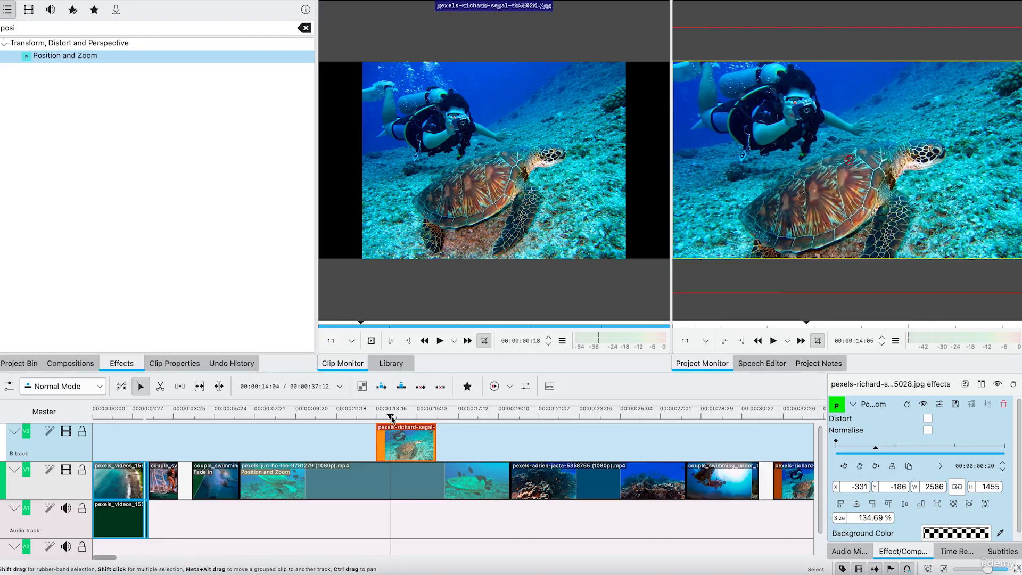
Play back the timeline across the enlarged V2 image, from before its start to past its end.
{"action": "left_click_drag", "start_coordinate": [391, 418], "coordinate": [347, 417]}
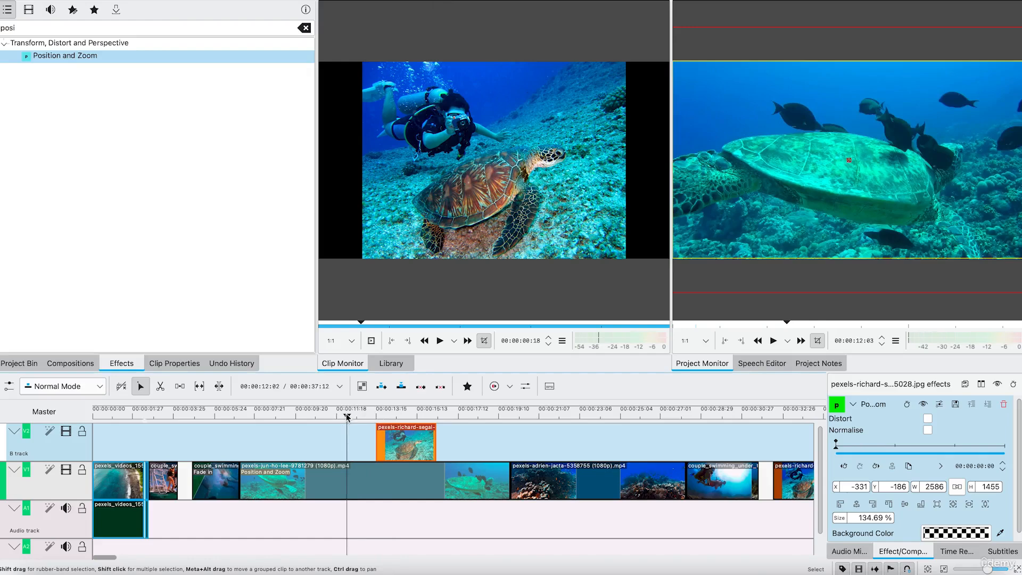
{"action": "key", "text": "space"}
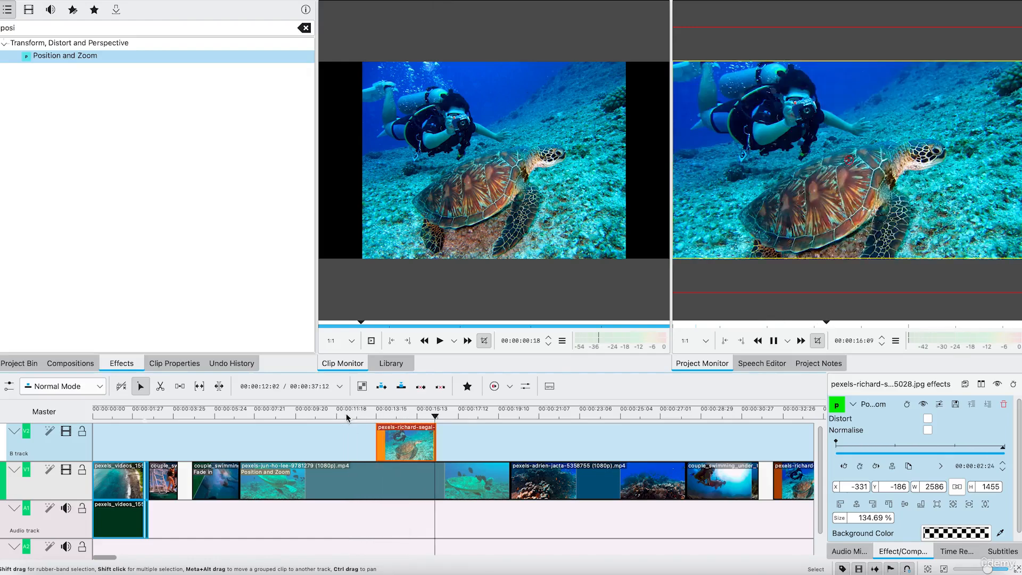
{"action": "key", "text": "space"}
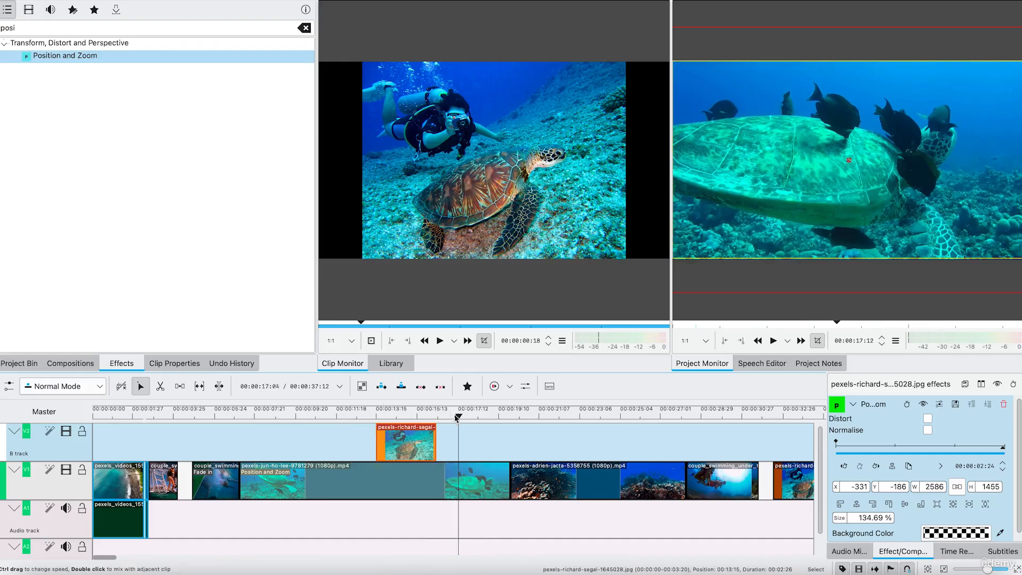
Add a Wipe composition at the start of the V2 image and shorten it to 21 frames.
{"action": "left_click", "coordinate": [361, 409]}
{"action": "key", "text": "space"}
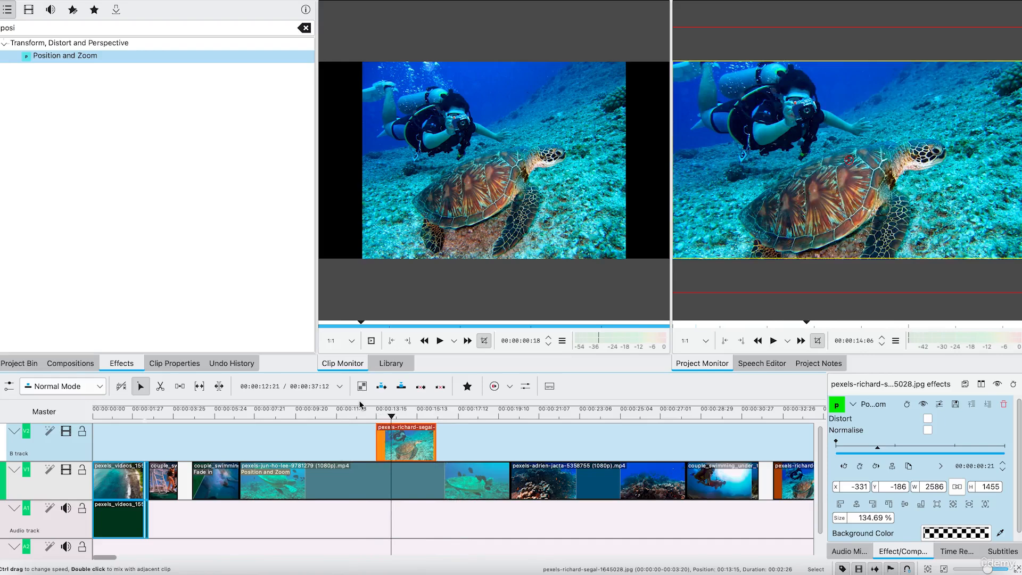
{"action": "left_click", "coordinate": [380, 458]}
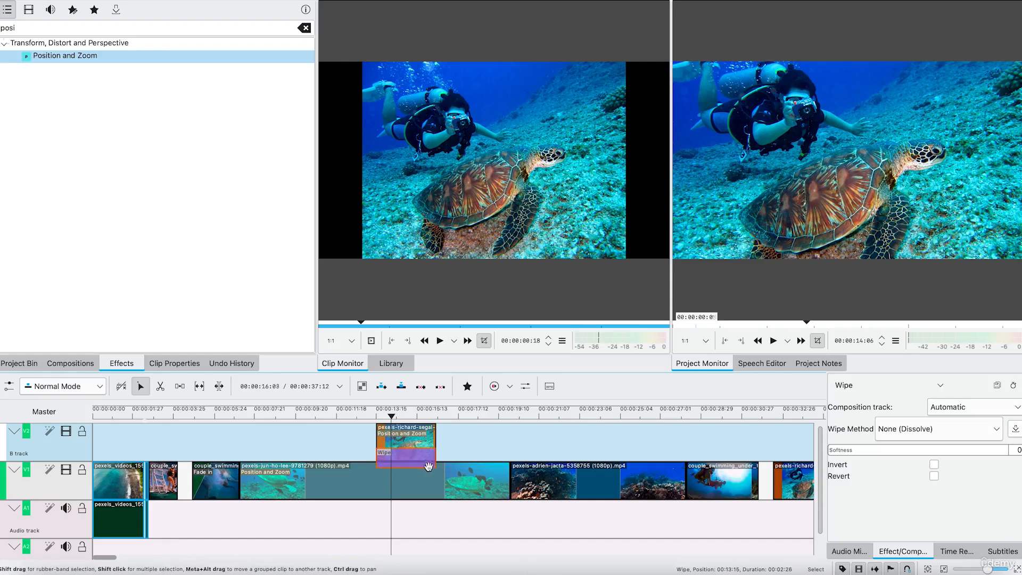
{"action": "left_click_drag", "start_coordinate": [437, 463], "coordinate": [389, 467]}
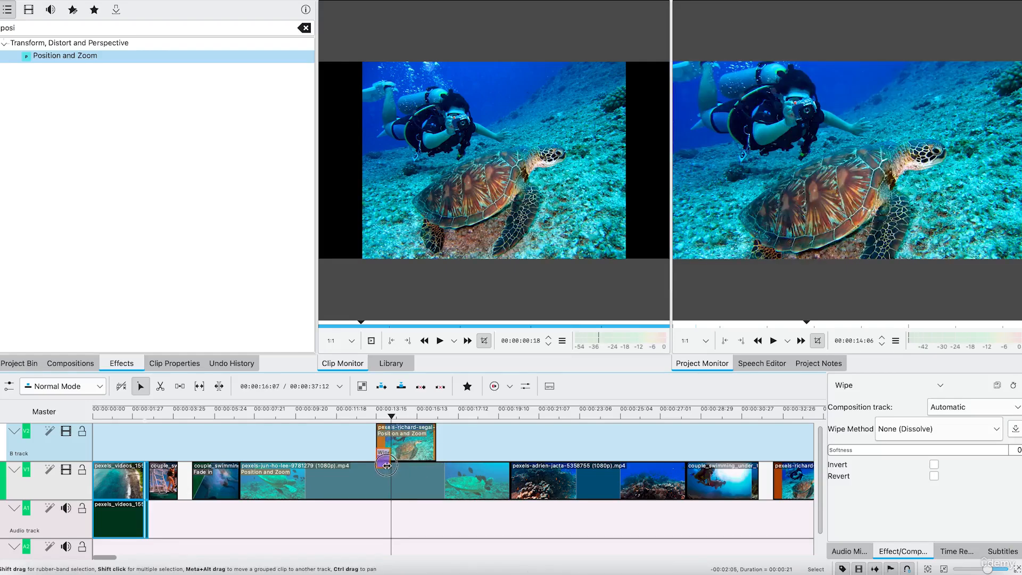
Play back the start wipe on the V2 image from about 00:00:12:16.
{"action": "left_click_drag", "start_coordinate": [393, 415], "coordinate": [356, 411]}
{"action": "key", "text": "space"}
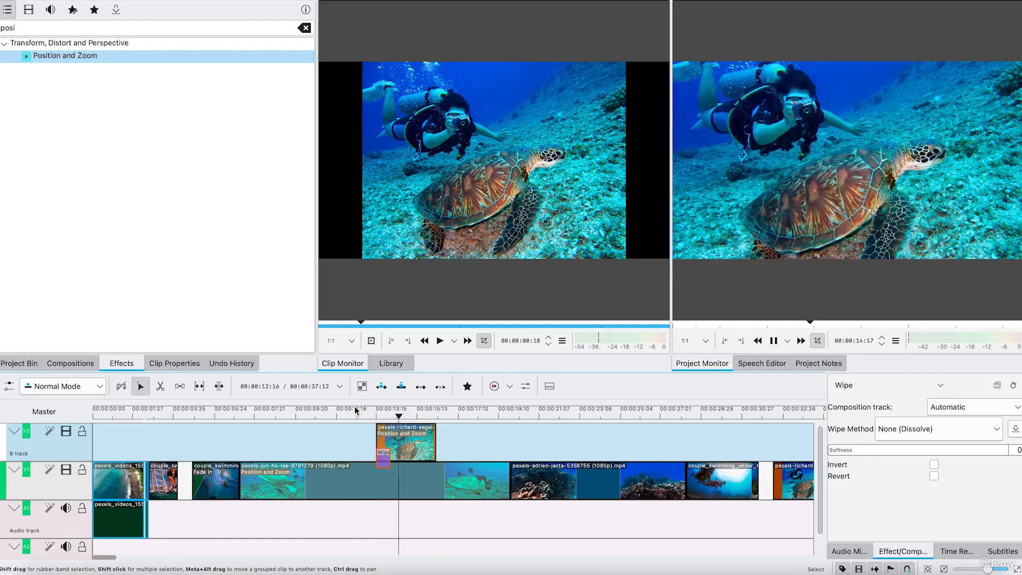
{"action": "key", "text": "space"}
{"action": "key", "text": "space"}
{"action": "key", "text": "space"}
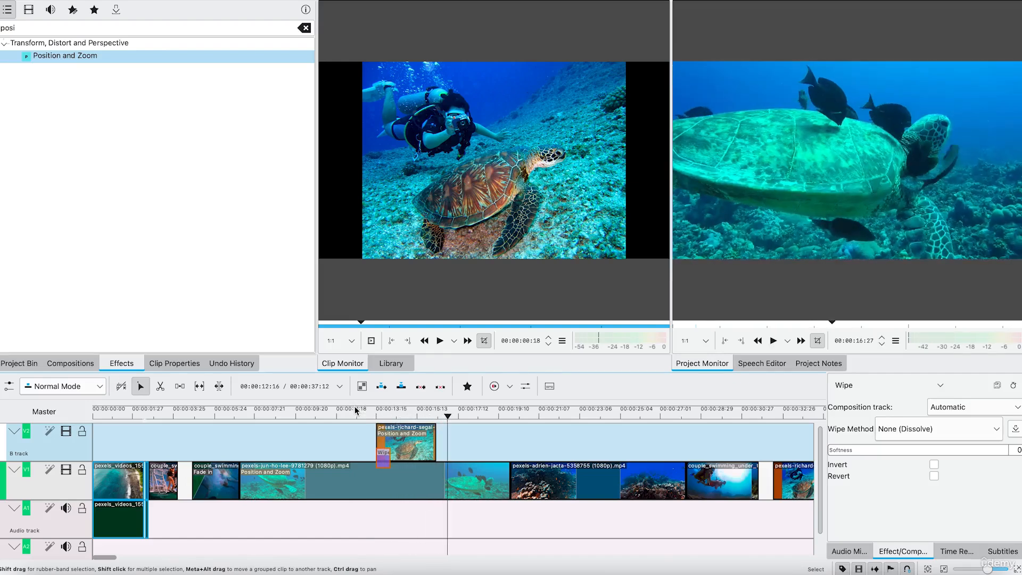
Add a reverted Wipe composition at the end of the V2 image, shorten it to the final frames and preview it.
{"action": "left_click", "coordinate": [434, 461]}
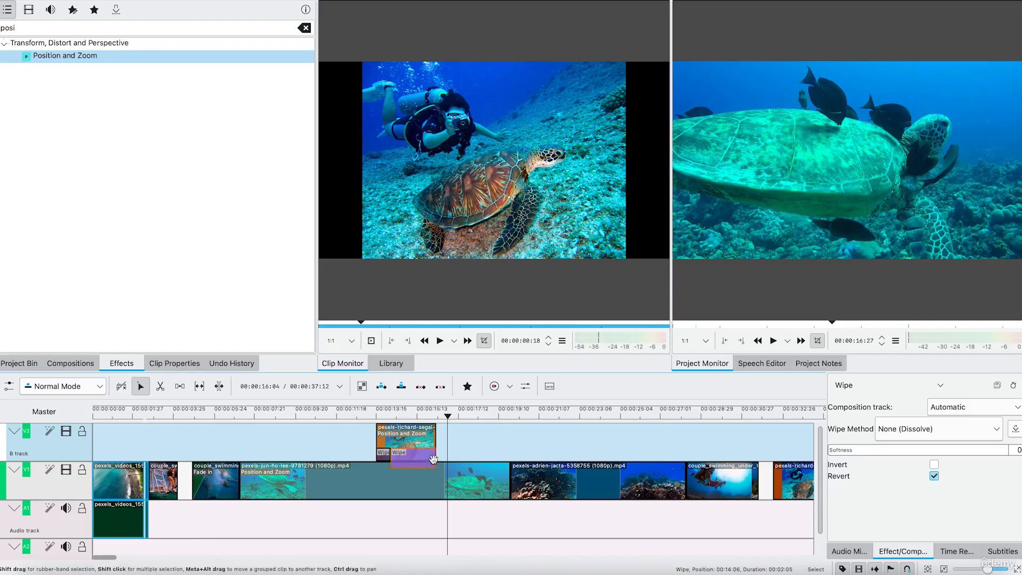
{"action": "left_click_drag", "start_coordinate": [391, 462], "coordinate": [427, 465]}
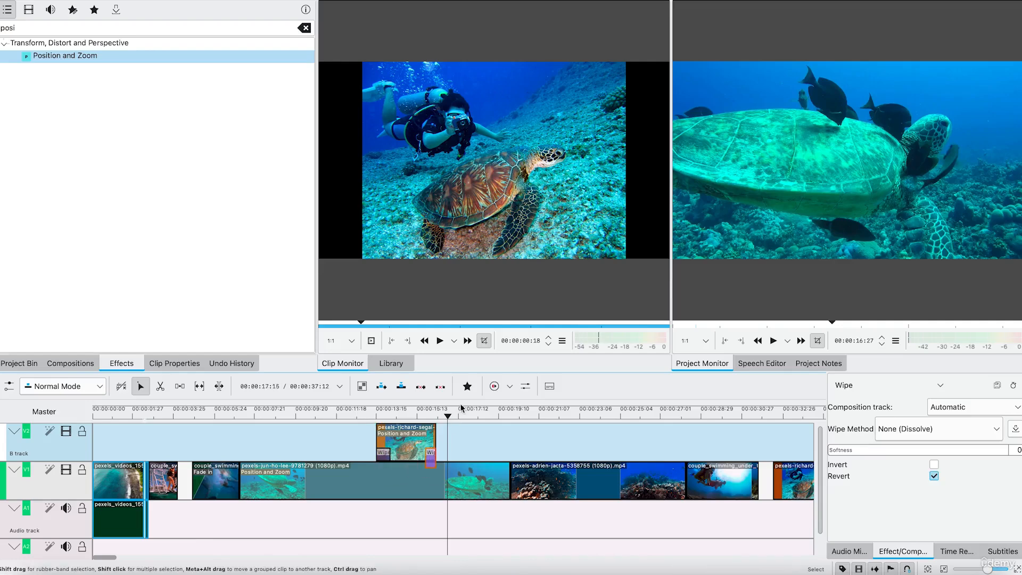
{"action": "left_click_drag", "start_coordinate": [451, 417], "coordinate": [414, 411]}
{"action": "key", "text": "space"}
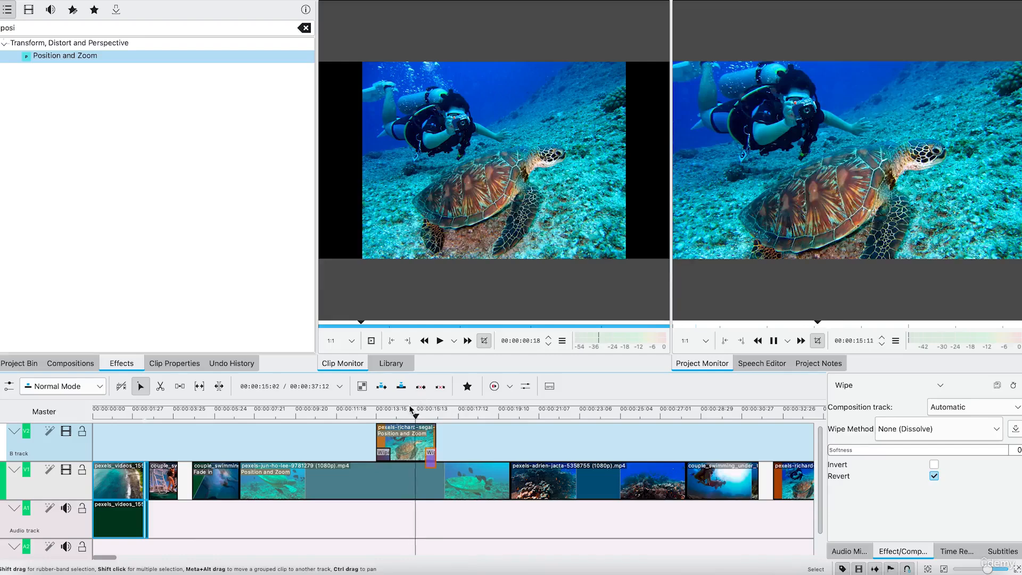
{"action": "key", "text": "space"}
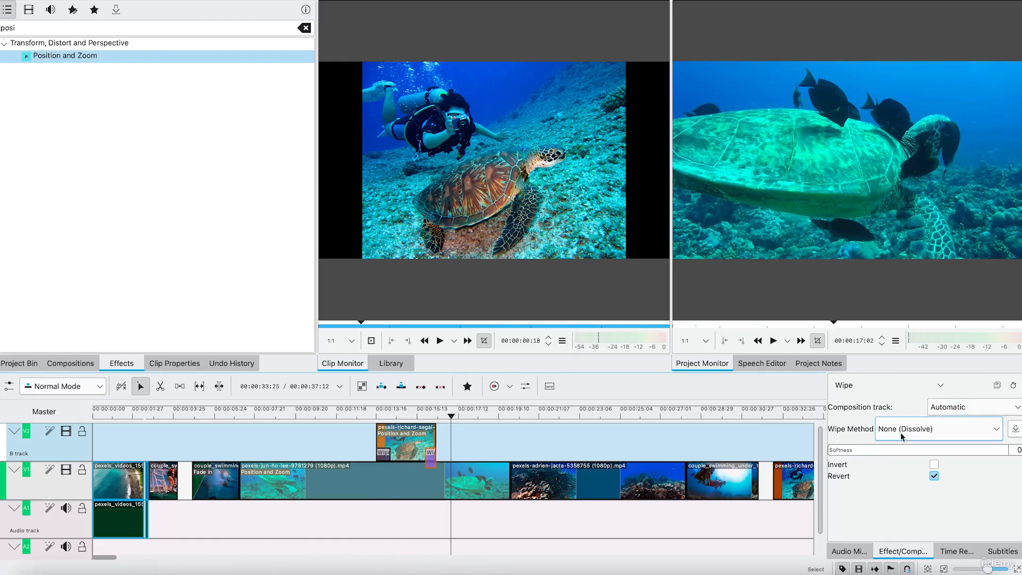
Set the wipe method of the V2 image's end wipe to Barn Door Horizontal.
{"action": "left_click", "coordinate": [939, 426]}
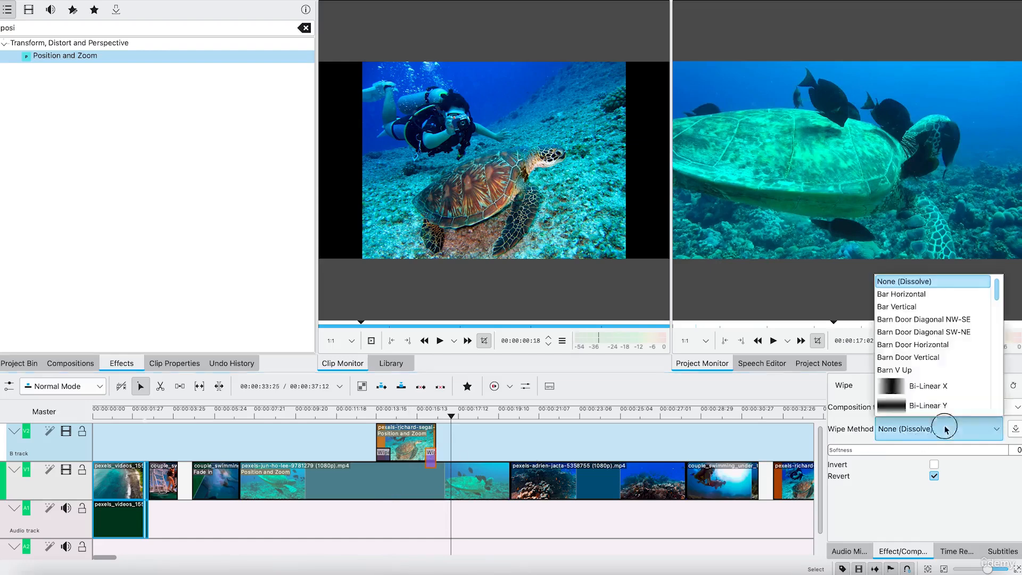
{"action": "scroll", "coordinate": [937, 396], "scroll_direction": "down", "scroll_amount": 2}
{"action": "scroll", "coordinate": [938, 398], "scroll_direction": "up", "scroll_amount": 3}
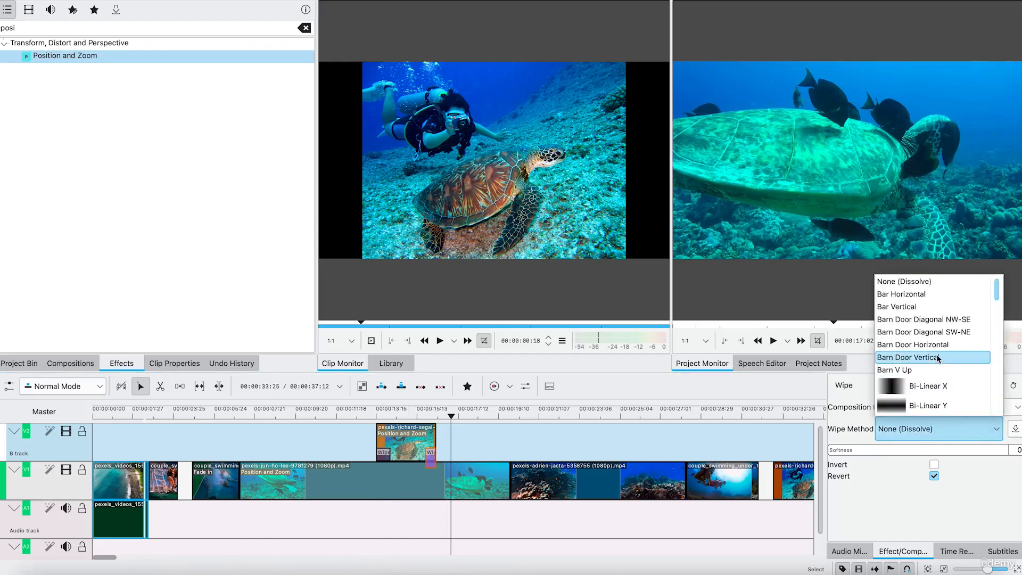
{"action": "left_click", "coordinate": [931, 345]}
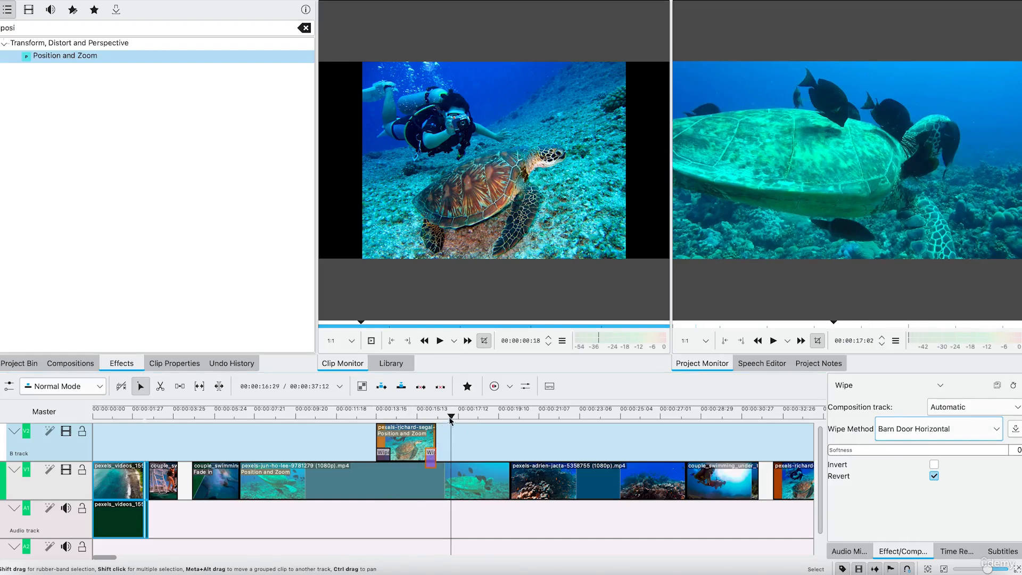
Play back the Barn Door Horizontal wipe at the end of the V2 image twice, starting from about 00:00:15:03.
{"action": "left_click", "coordinate": [412, 409]}
{"action": "key", "text": "space"}
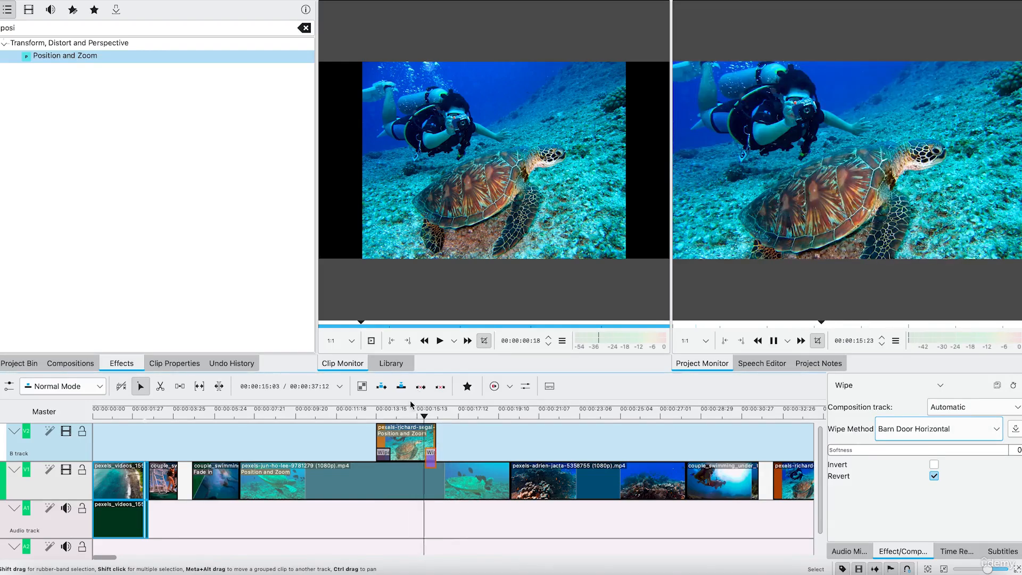
{"action": "key", "text": "space"}
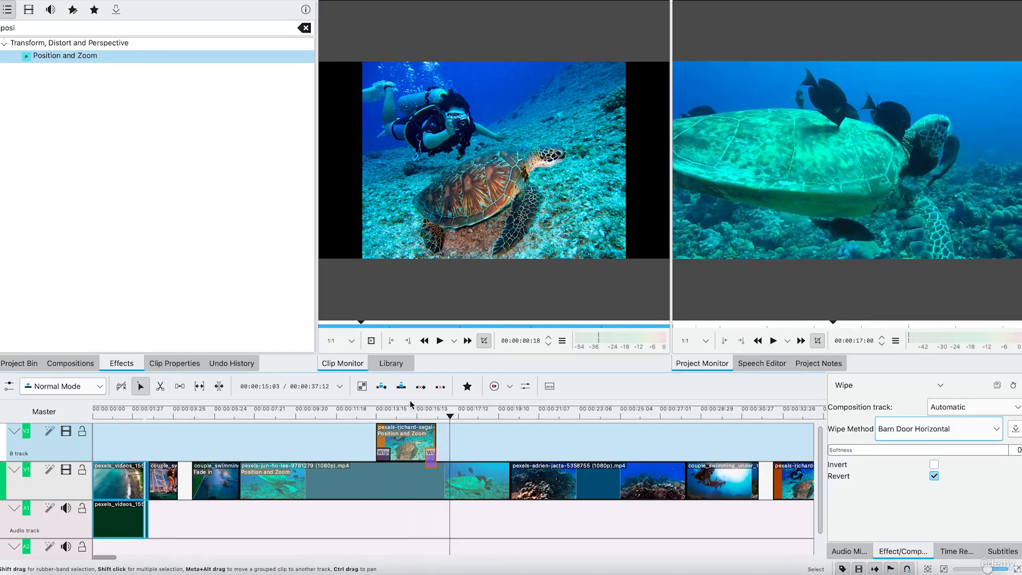
{"action": "left_click", "coordinate": [411, 410]}
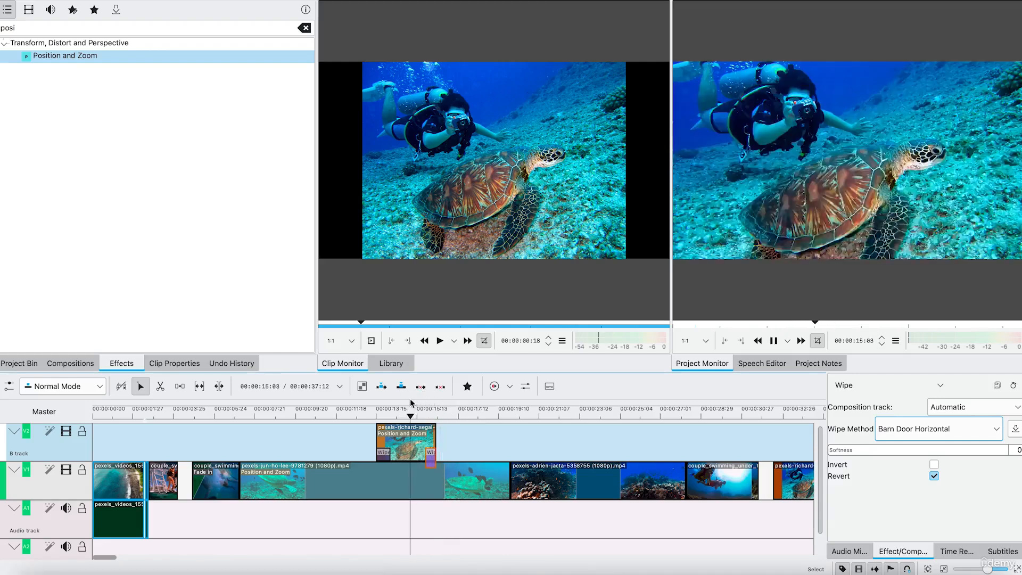
{"action": "key", "text": "space"}
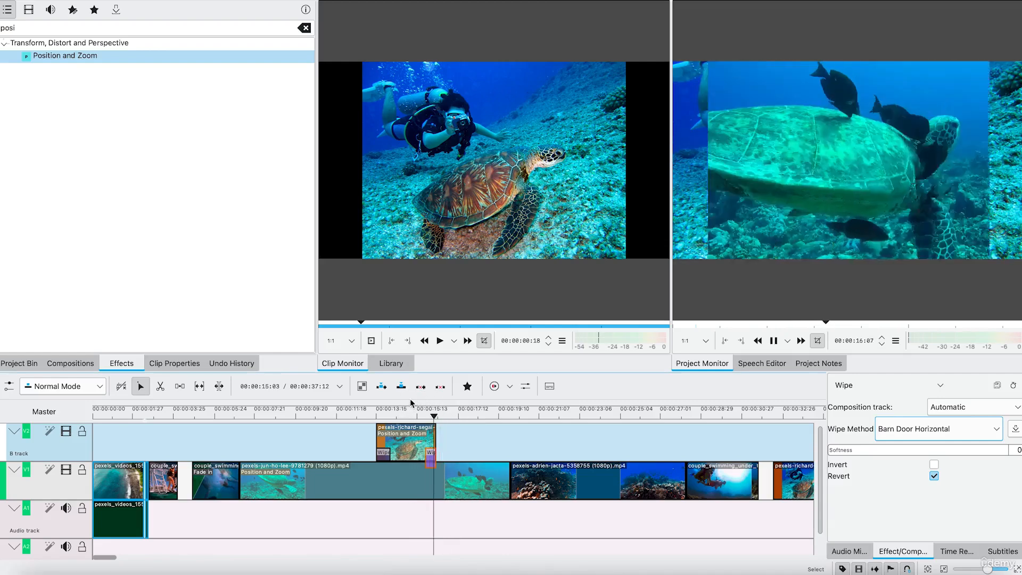
{"action": "key", "text": "space"}
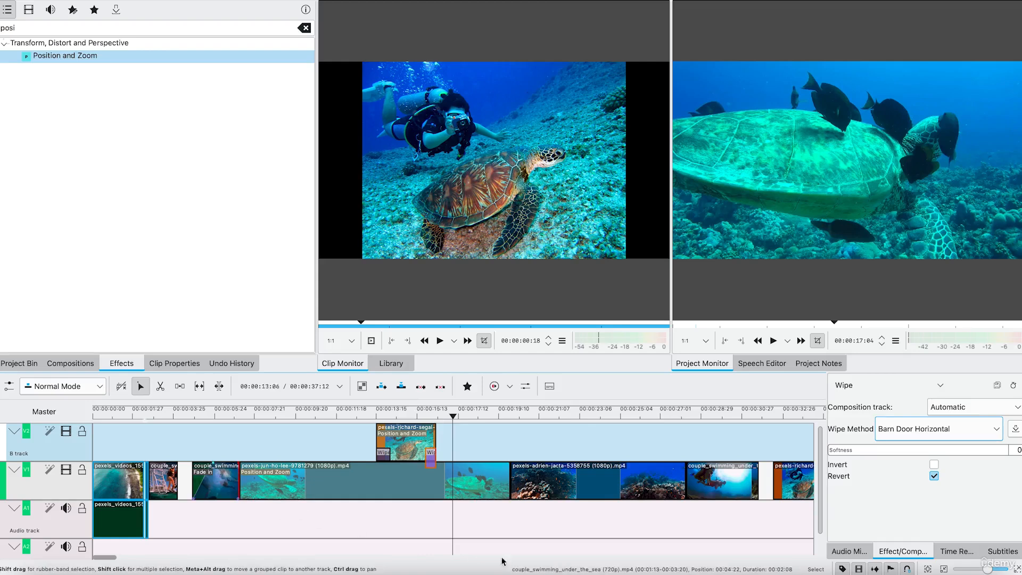
Bring up the project bin and review the turtle clip on V1 from about 00:00:07:24.
{"action": "left_click", "coordinate": [16, 364]}
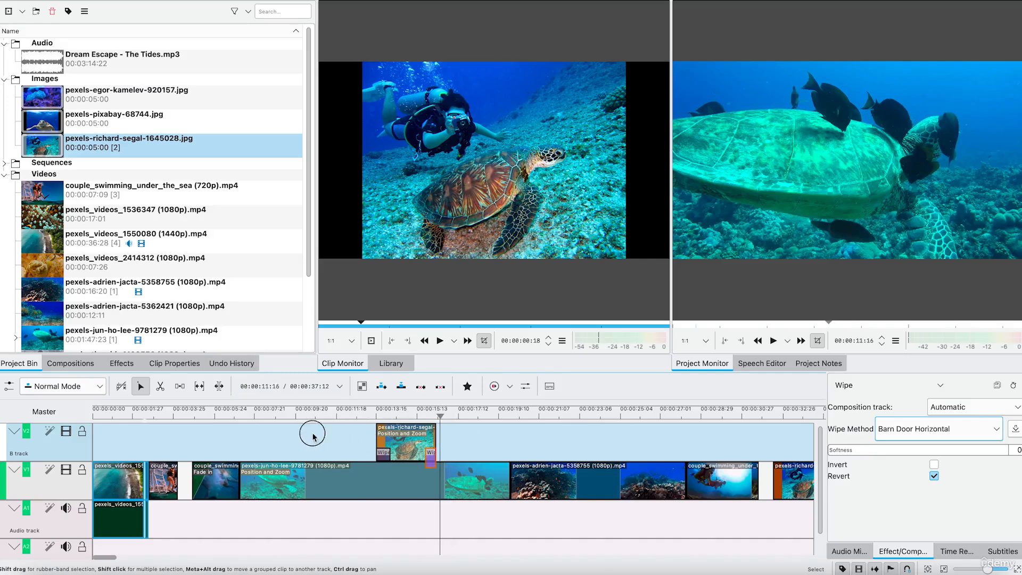
{"action": "left_click", "coordinate": [264, 426]}
{"action": "key", "text": "space"}
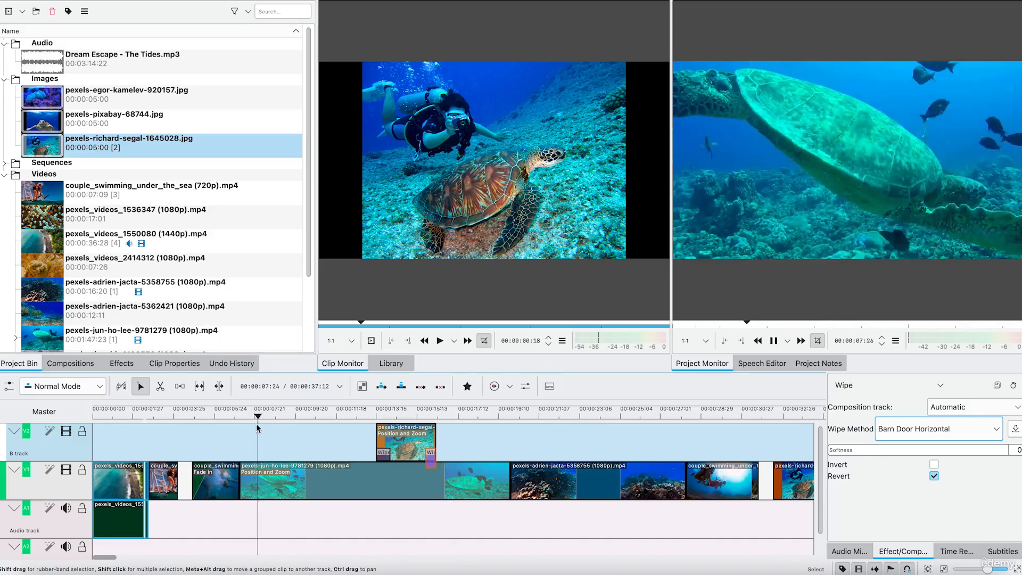
{"action": "key", "text": "space"}
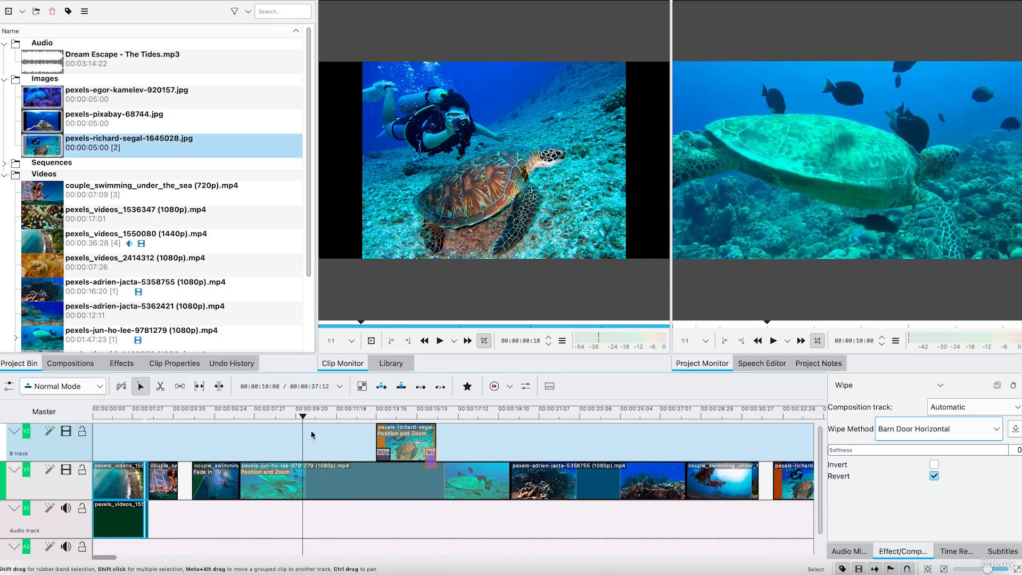
{"action": "left_click_drag", "start_coordinate": [303, 416], "coordinate": [264, 416]}
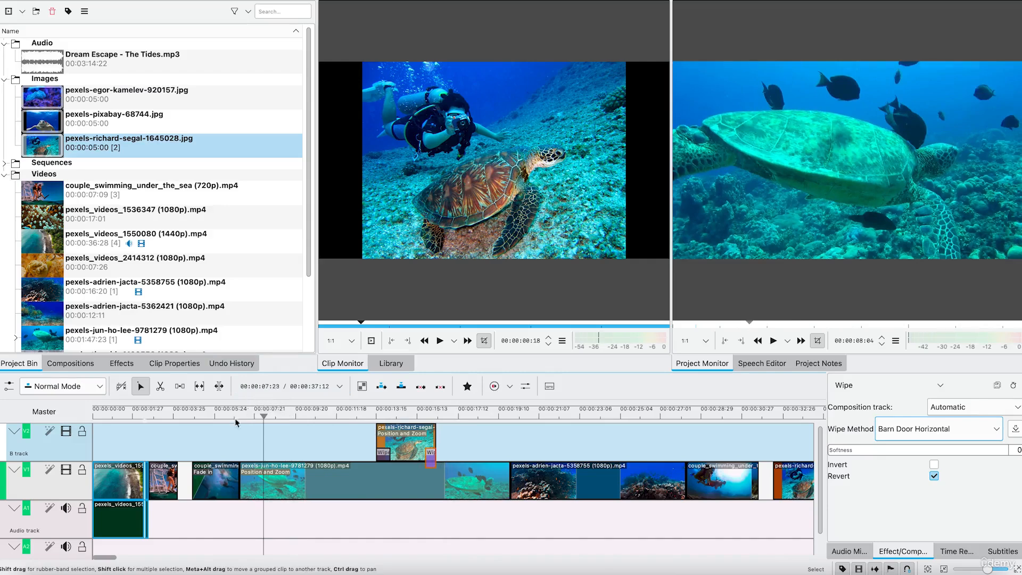
Load couple_swimming_under_the_sea (720p).mp4 in the clip monitor and mark its in point at about 00:00:04:05 and out point at 00:00:06:11.
{"action": "scroll", "coordinate": [80, 160], "scroll_direction": "down", "scroll_amount": 2}
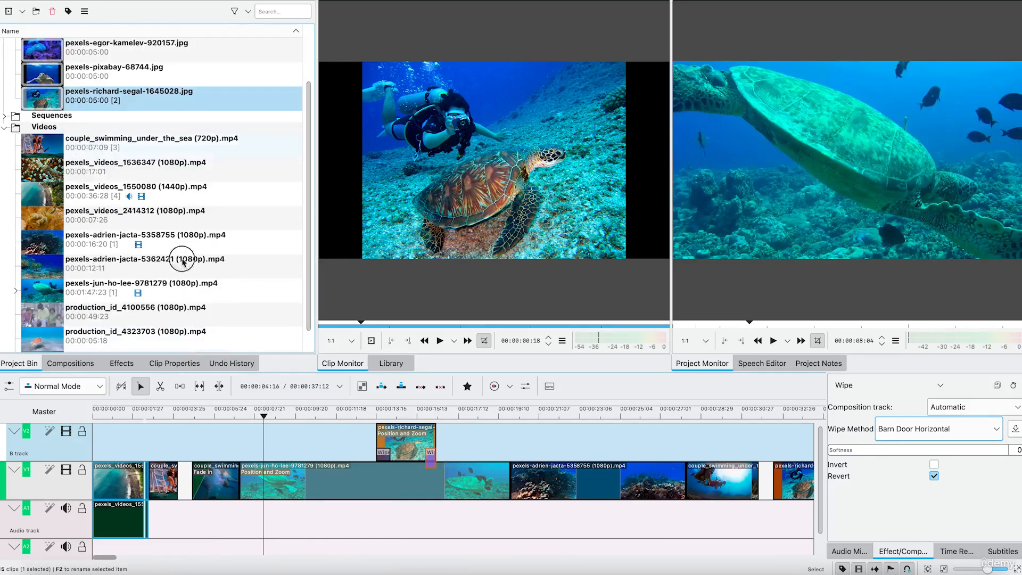
{"action": "left_click_drag", "start_coordinate": [106, 143], "coordinate": [263, 418]}
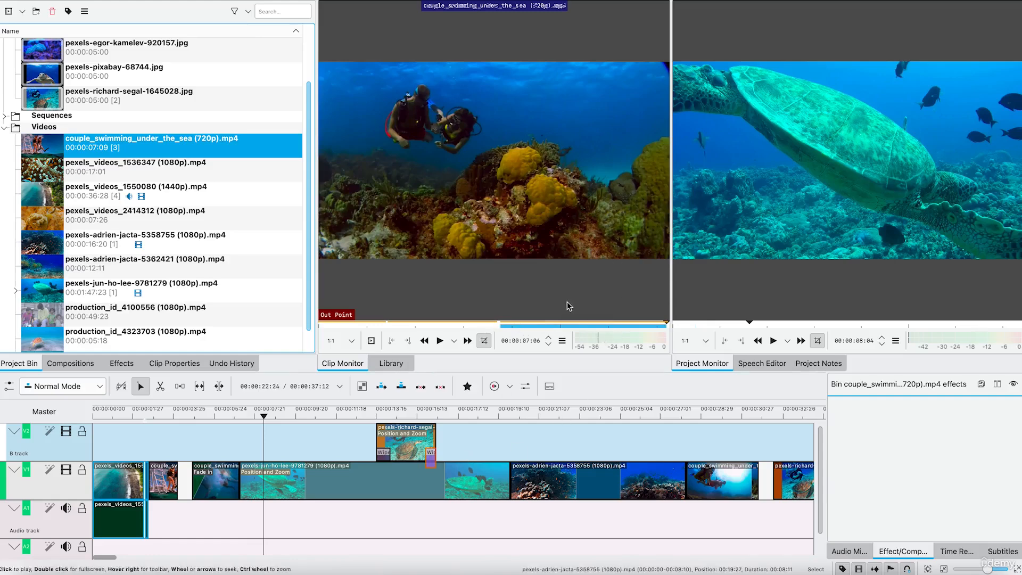
{"action": "left_click", "coordinate": [498, 322]}
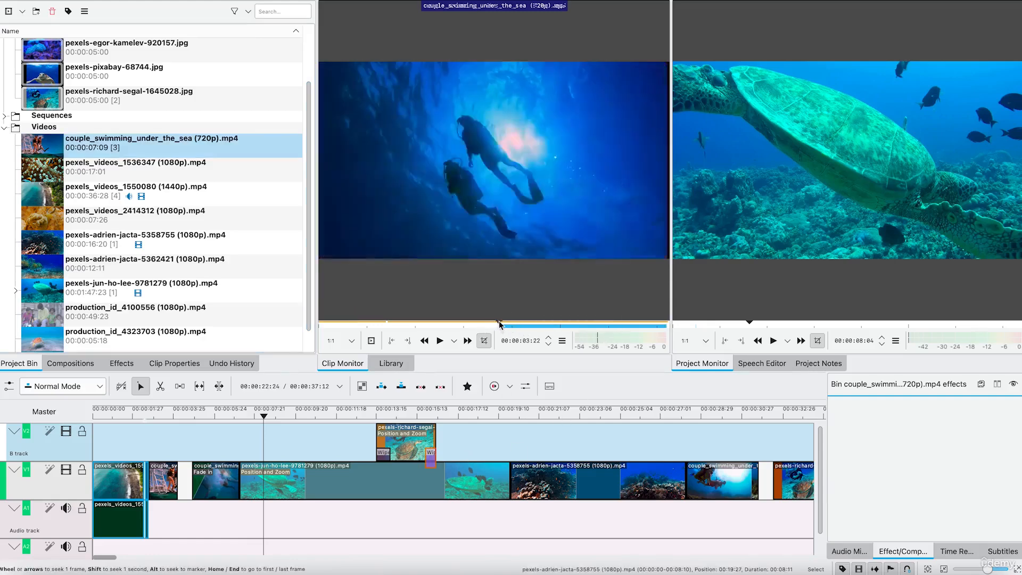
{"action": "key", "text": "space"}
{"action": "key", "text": "i"}
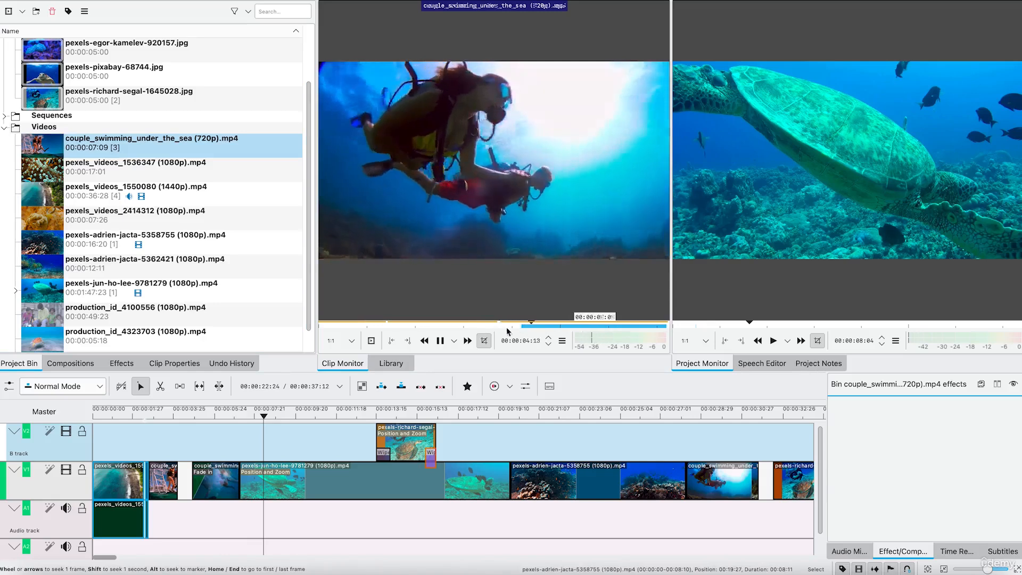
{"action": "key", "text": "space"}
{"action": "left_click_drag", "start_coordinate": [558, 323], "coordinate": [628, 334]}
{"action": "key", "text": "o"}
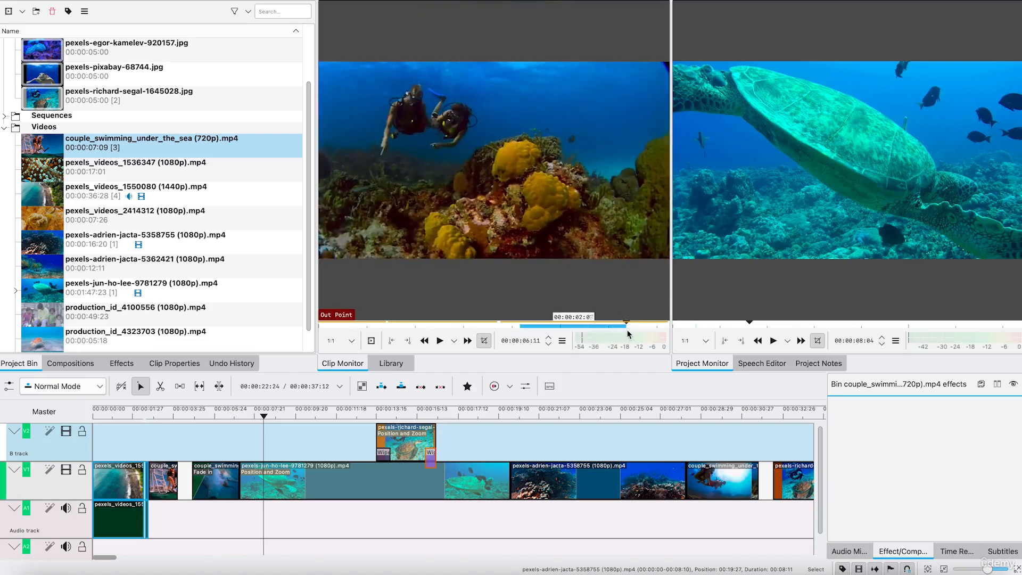
Place the marked diver section on V2 above the turtle clip, starting at about 00:00:08:29, and play it back.
{"action": "left_click_drag", "start_coordinate": [409, 366], "coordinate": [318, 445]}
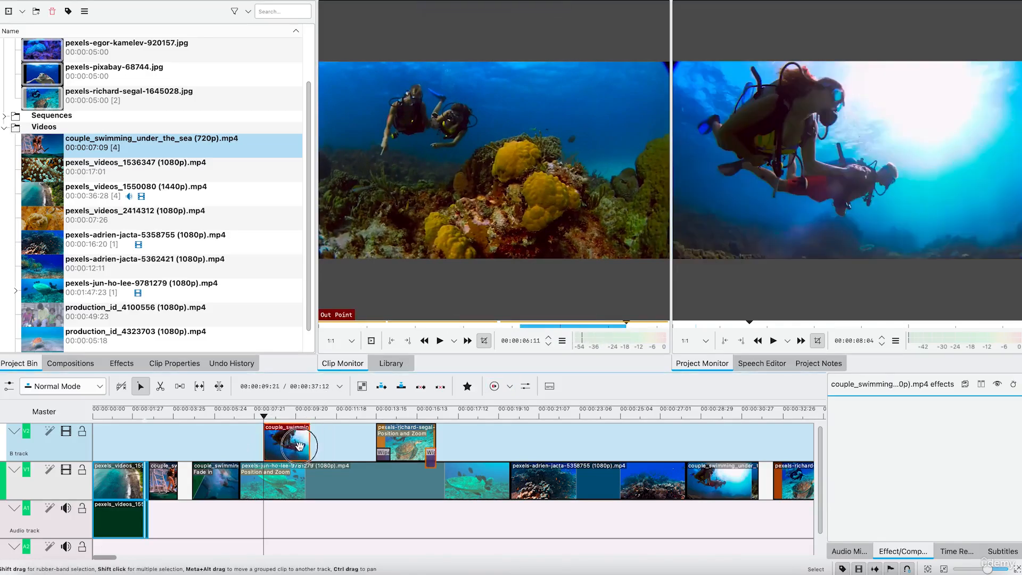
{"action": "left_click", "coordinate": [248, 416]}
{"action": "key", "text": "space"}
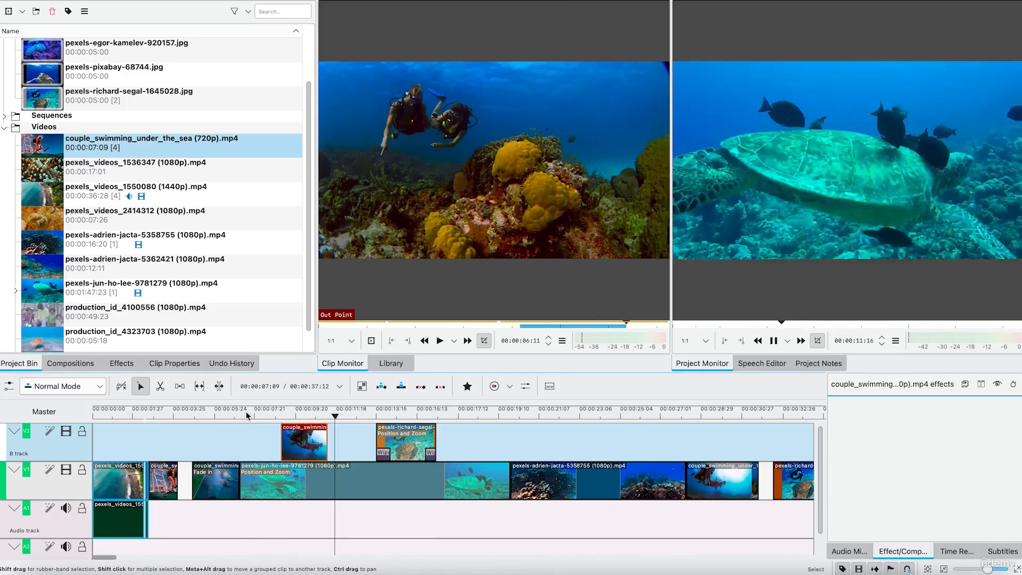
{"action": "key", "text": "space"}
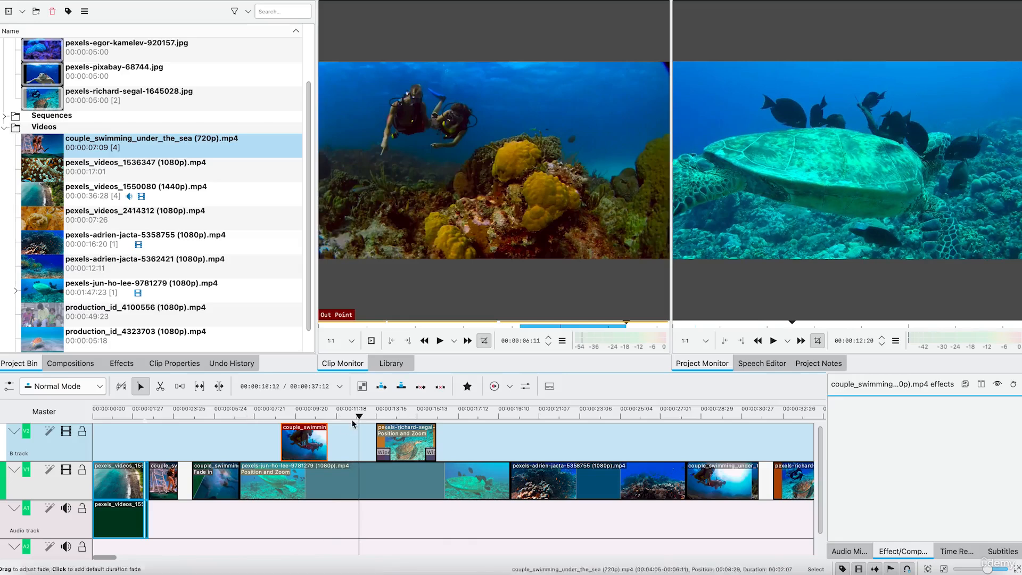
Add a Wipe composition at the start of the V2 diver clip and shorten it to the opening frames.
{"action": "left_click_drag", "start_coordinate": [359, 416], "coordinate": [259, 423]}
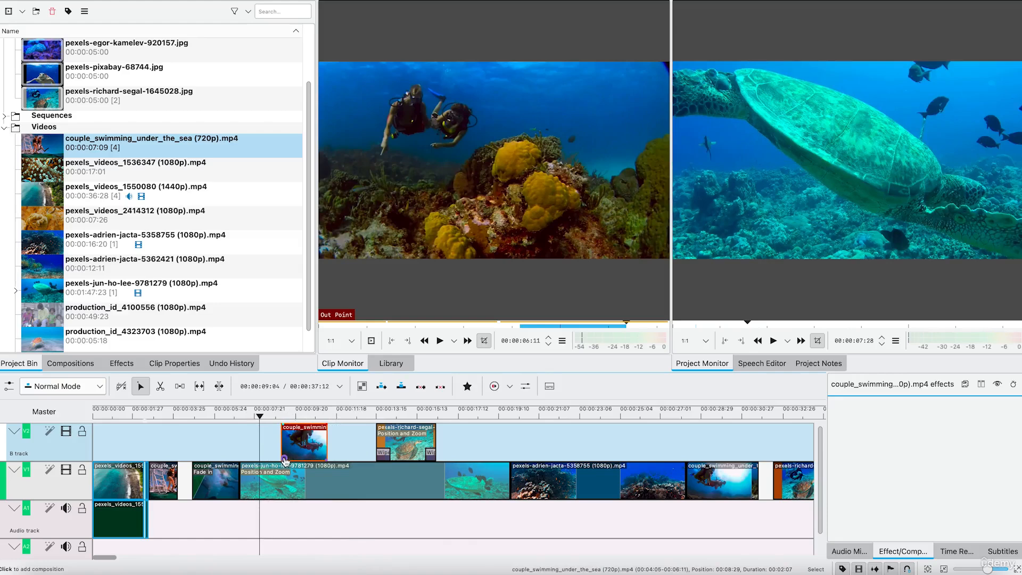
{"action": "left_click", "coordinate": [285, 462]}
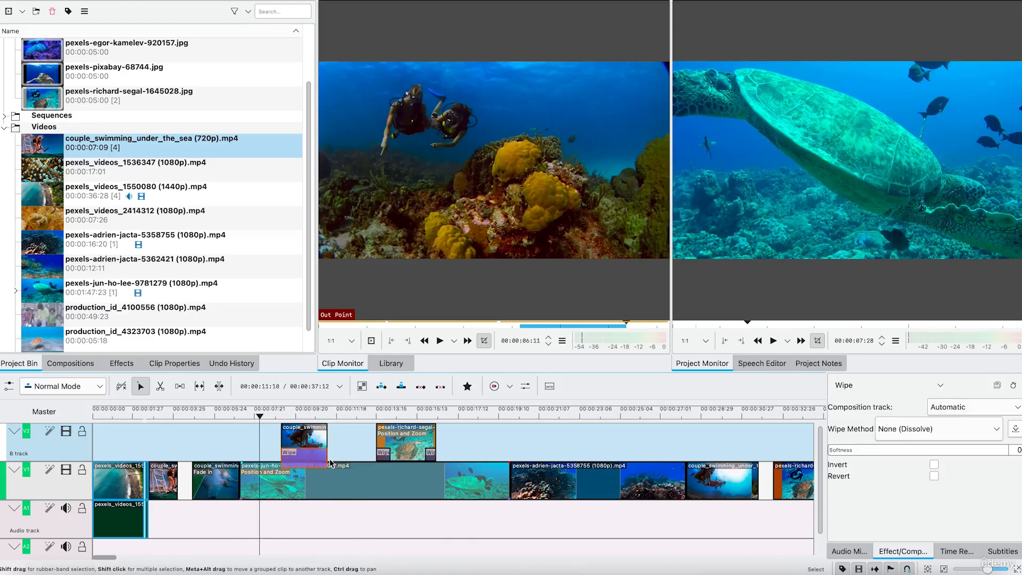
{"action": "left_click_drag", "start_coordinate": [329, 463], "coordinate": [293, 465]}
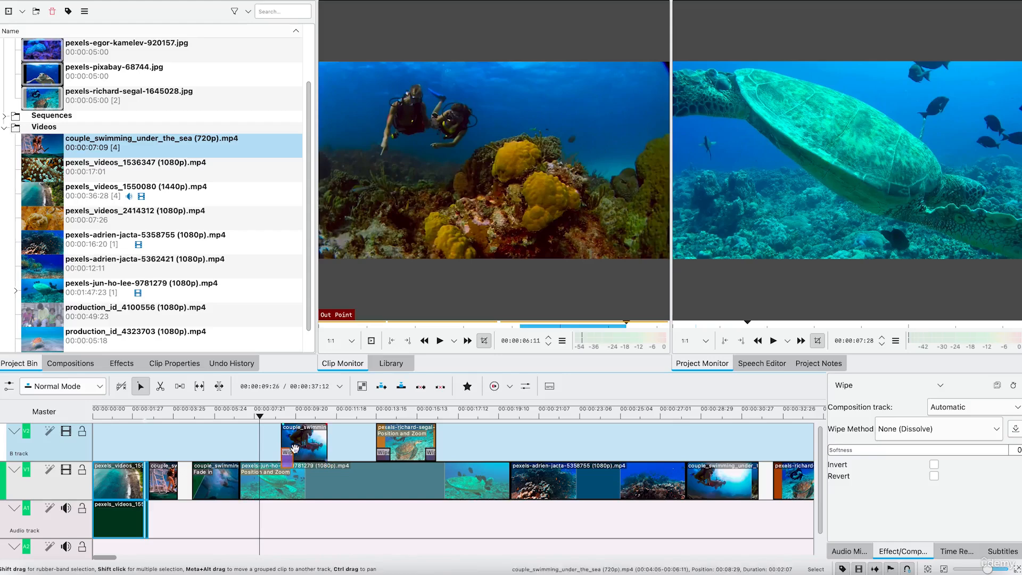
Set the wipe method of the diver clip's start wipe to Bar Vertical and preview it from about 00:00:07:28.
{"action": "left_click", "coordinate": [951, 434]}
{"action": "left_click", "coordinate": [937, 310]}
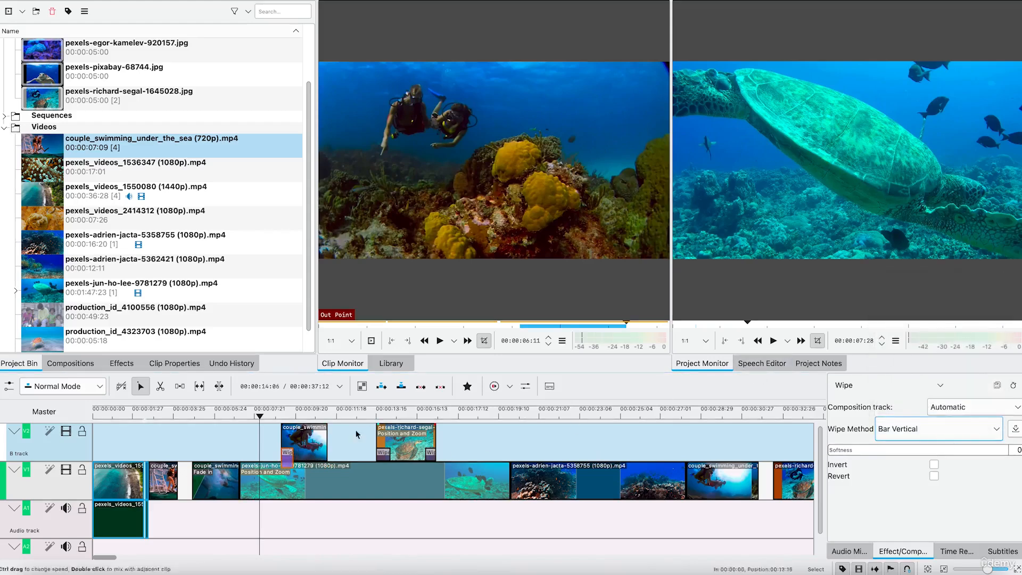
{"action": "key", "text": "space"}
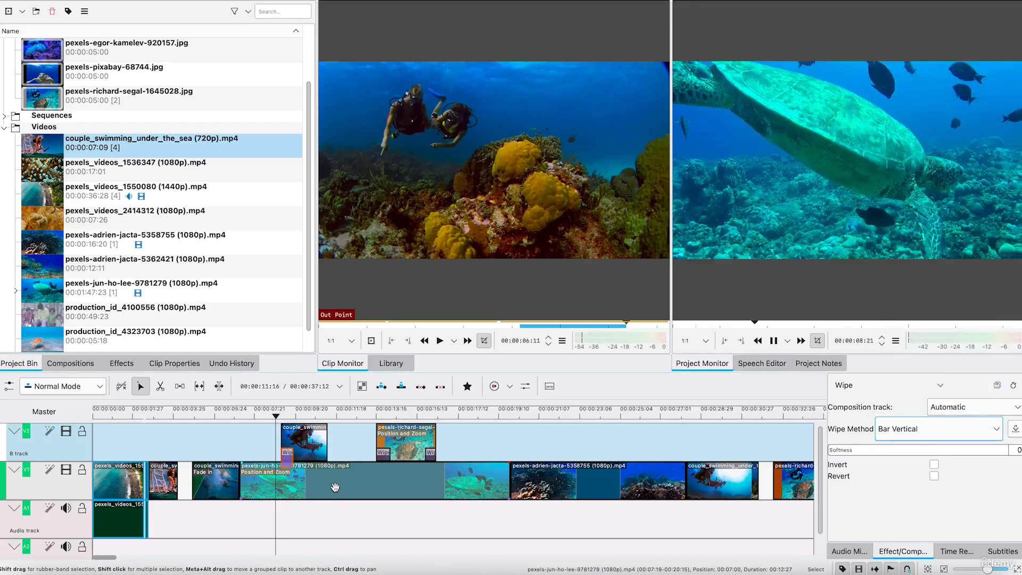
{"action": "key", "text": "space"}
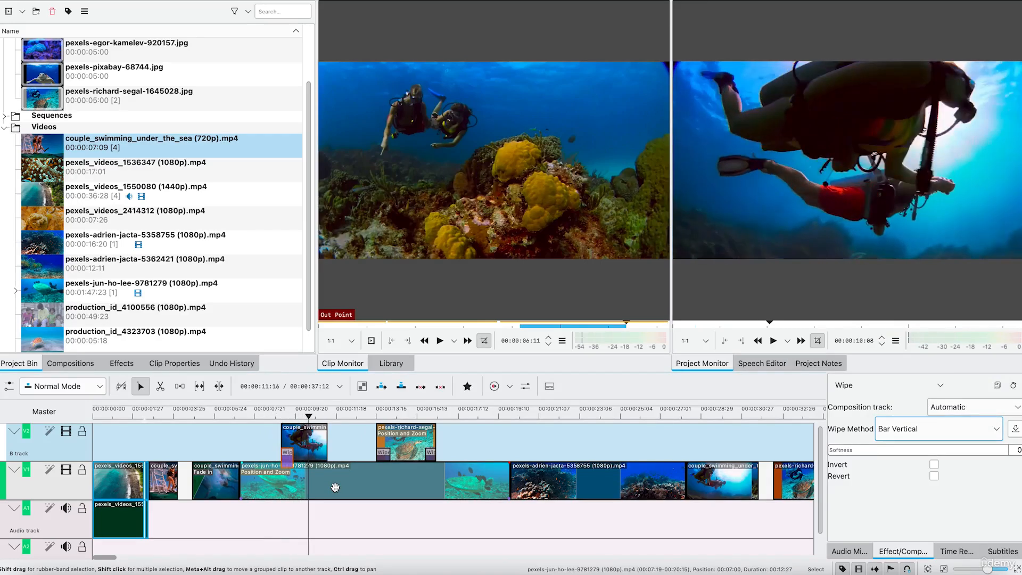
Add a reverted Wipe composition at the end of the V2 diver clip and shorten it to about 17 frames.
{"action": "left_click", "coordinate": [318, 457]}
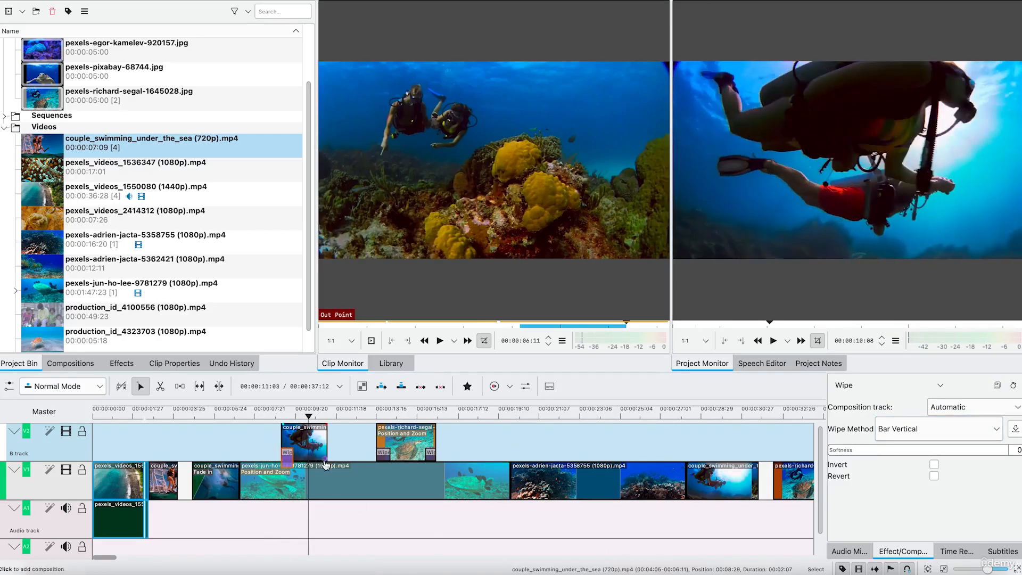
{"action": "left_click", "coordinate": [317, 457]}
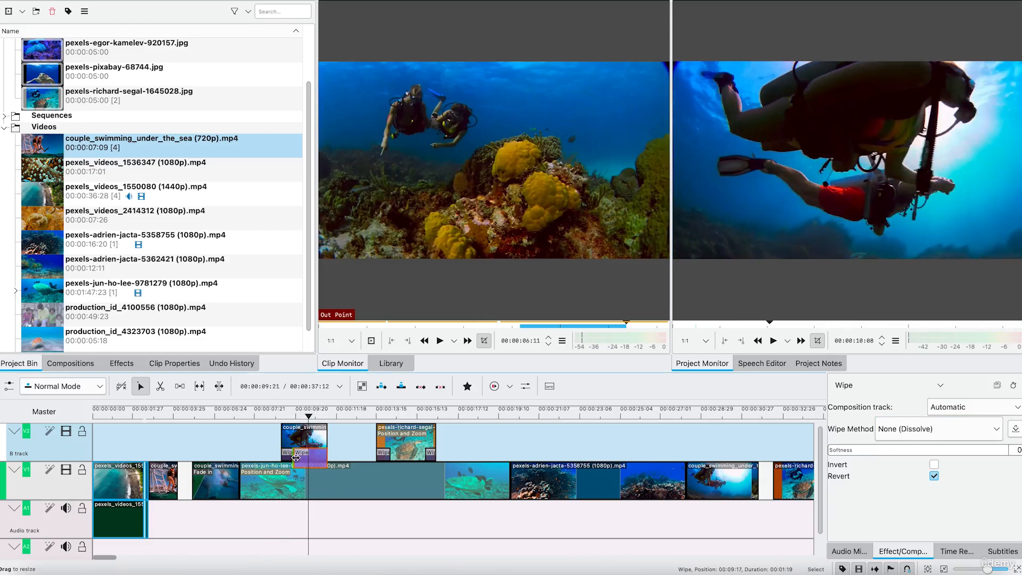
{"action": "left_click_drag", "start_coordinate": [295, 457], "coordinate": [318, 466]}
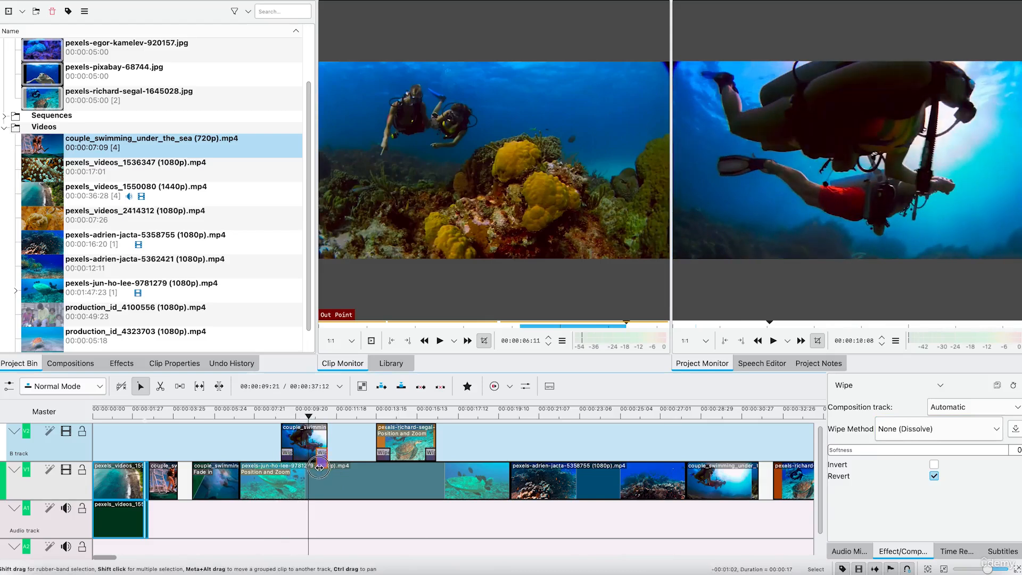
Set the diver clip's end wipe to Horizontal Blinds and play back past both V2 cutaways to about 00:00:17:18.
{"action": "left_click", "coordinate": [996, 429]}
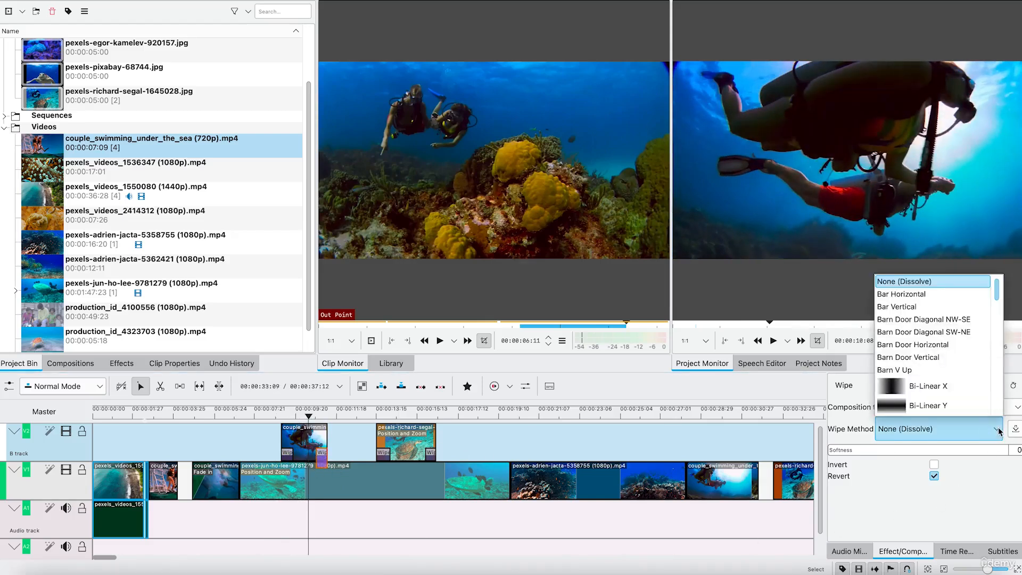
{"action": "scroll", "coordinate": [953, 373], "scroll_direction": "down", "scroll_amount": 5}
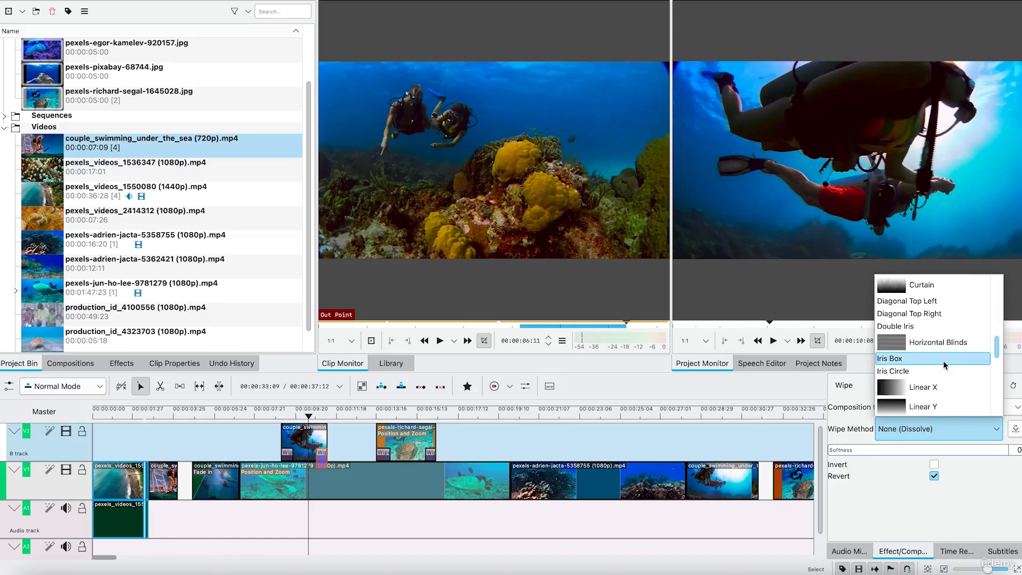
{"action": "left_click", "coordinate": [941, 343]}
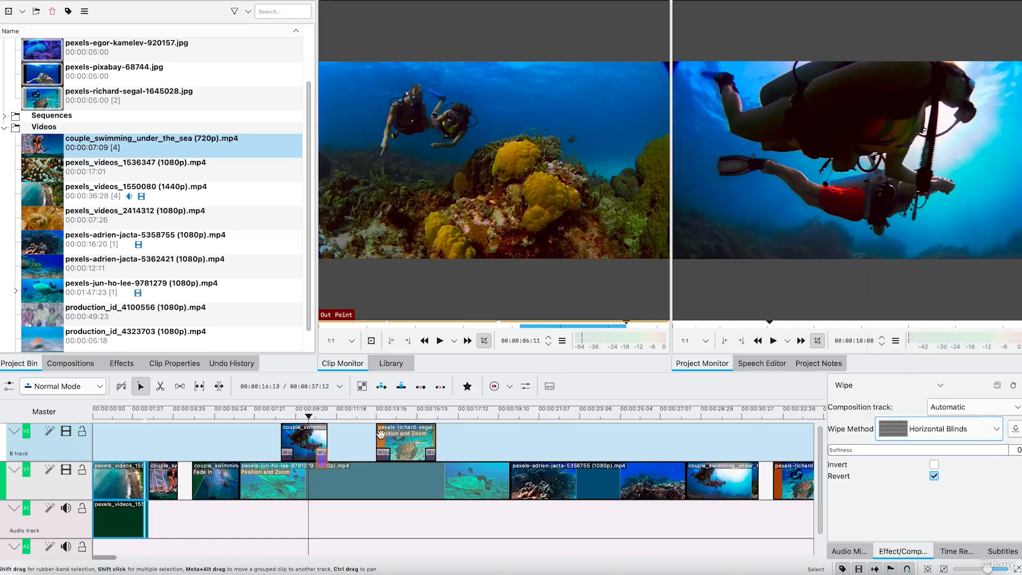
{"action": "key", "text": "space"}
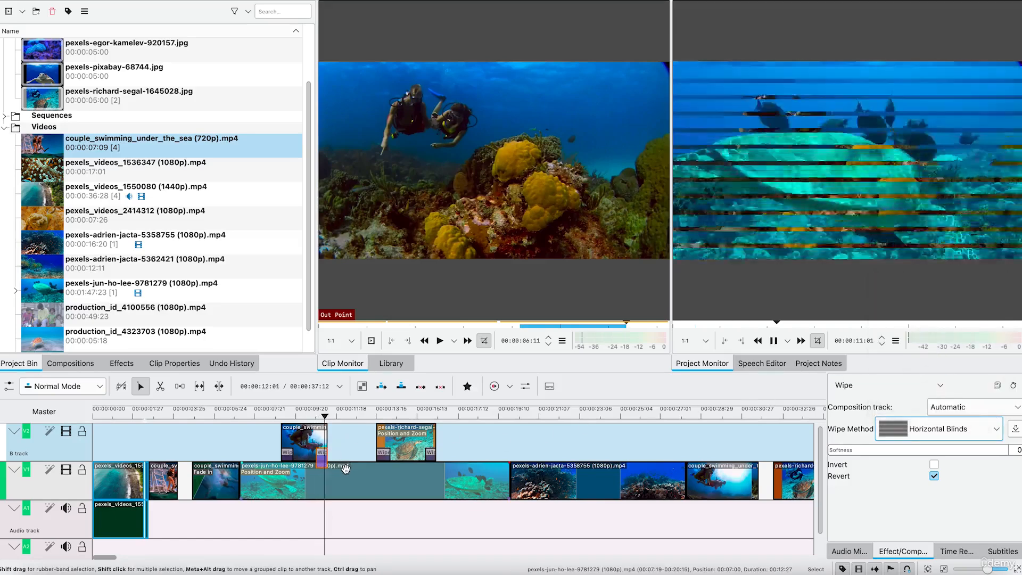
{"action": "key", "text": "space"}
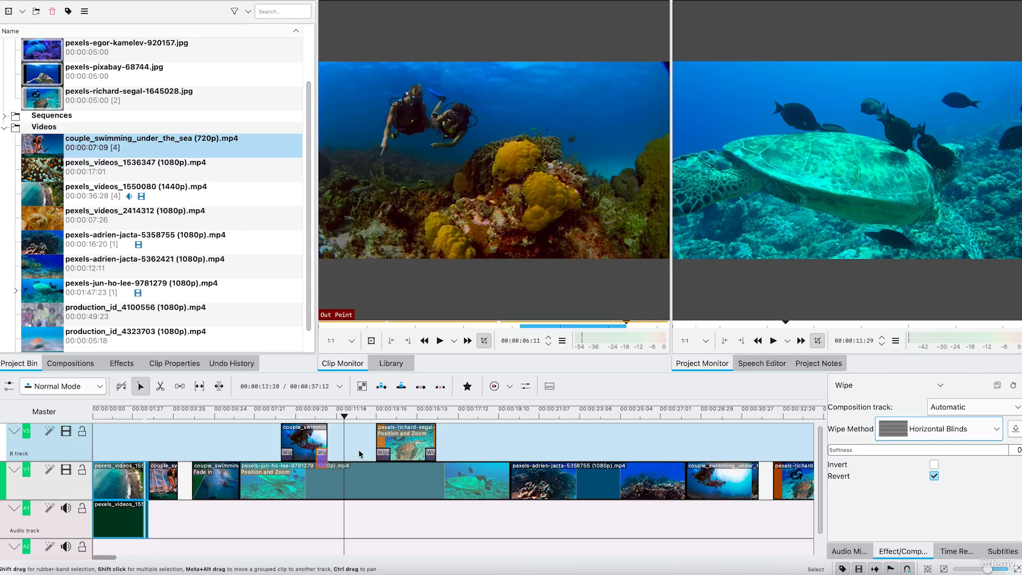
{"action": "key", "text": "space"}
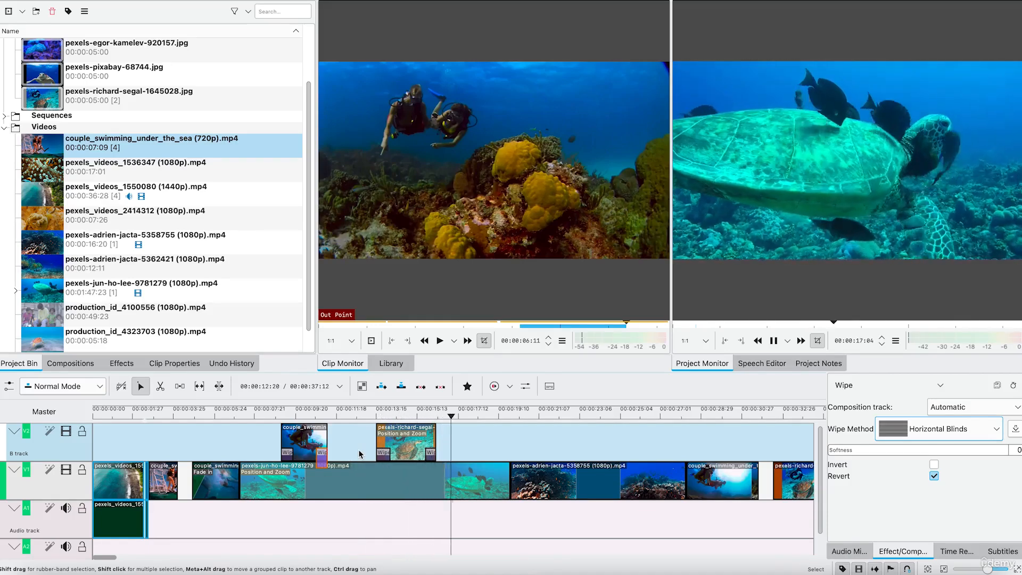
{"action": "key", "text": "space"}
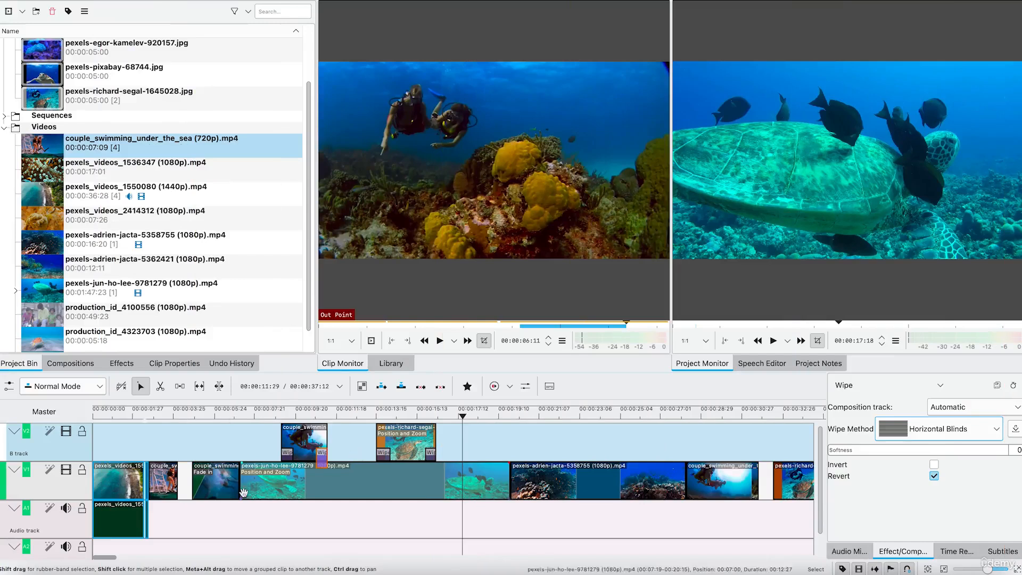
Start inserting one new track above the V2 - B track.
{"action": "right_click", "coordinate": [54, 442]}
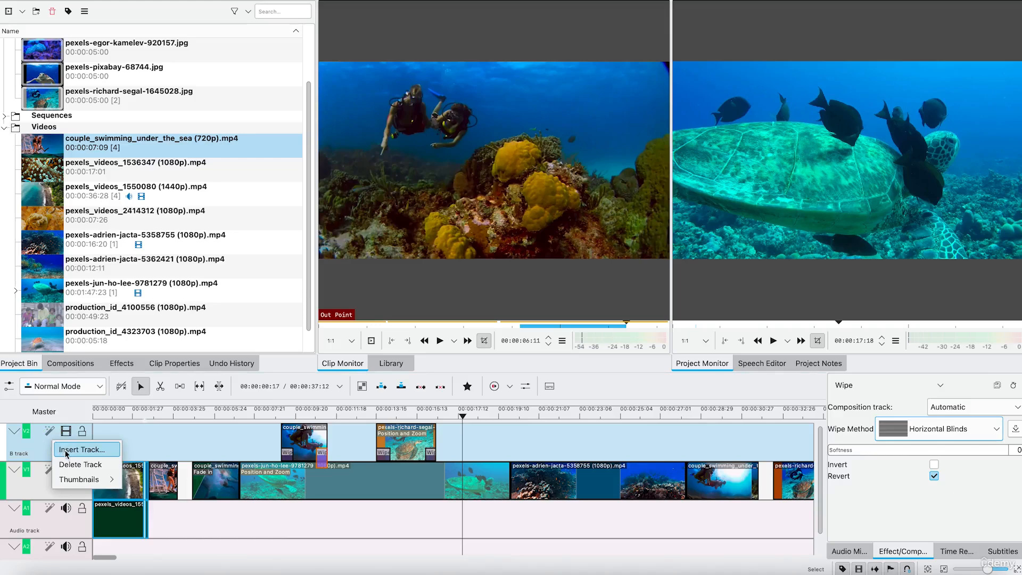
{"action": "left_click", "coordinate": [62, 450]}
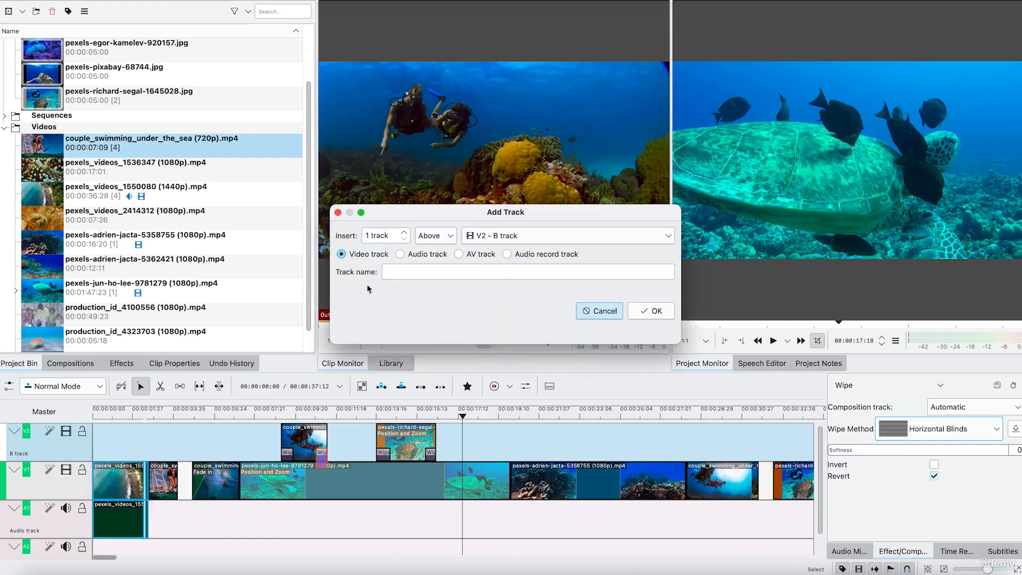
{"action": "left_click", "coordinate": [405, 233]}
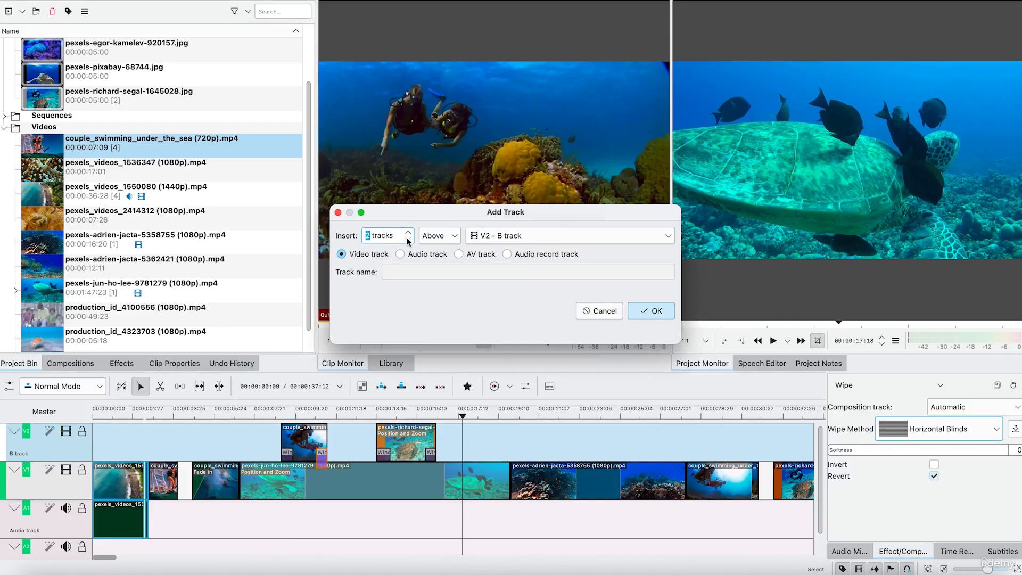
{"action": "left_click", "coordinate": [406, 239]}
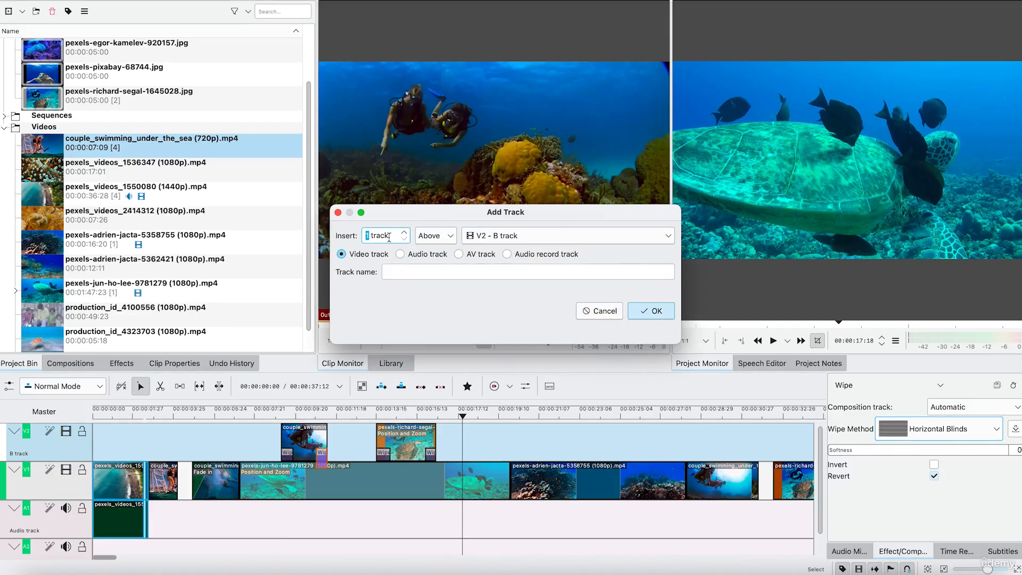
{"action": "left_click", "coordinate": [448, 240]}
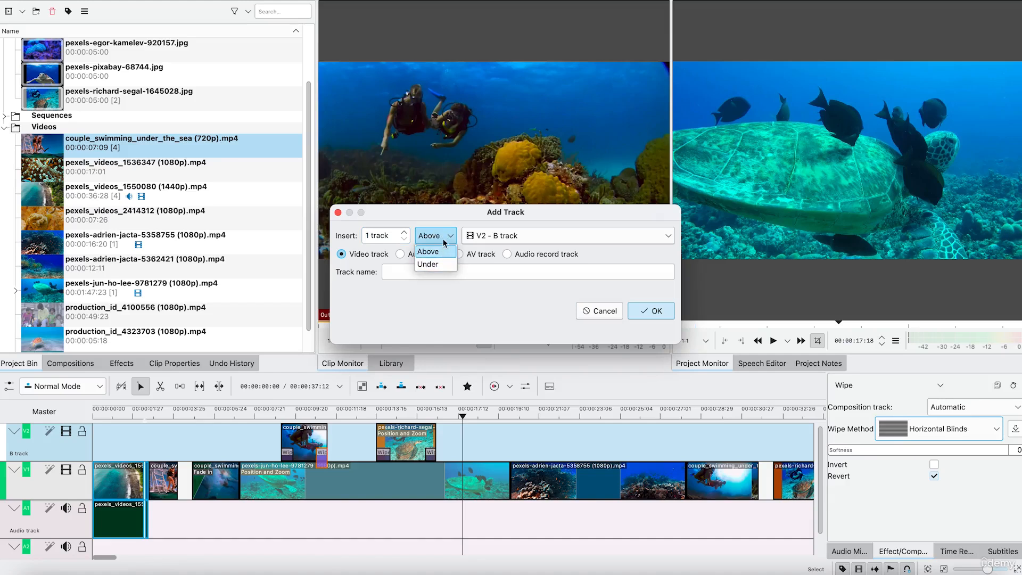
{"action": "left_click", "coordinate": [448, 238]}
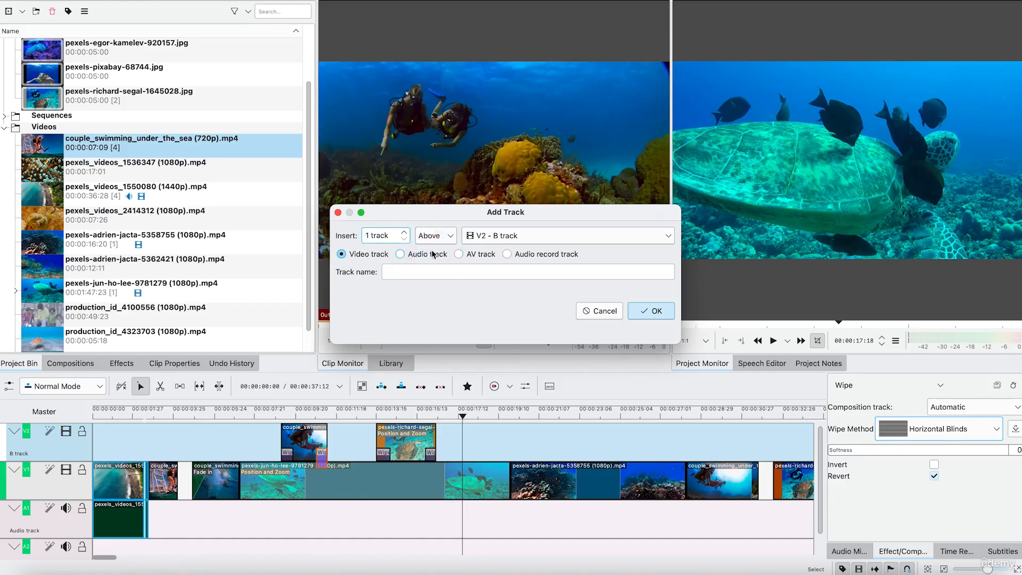
Compare the video and audio track types, choose AV track, name it B-roll and insert it.
{"action": "left_click", "coordinate": [401, 255]}
{"action": "left_click", "coordinate": [341, 254]}
{"action": "left_click", "coordinate": [401, 254]}
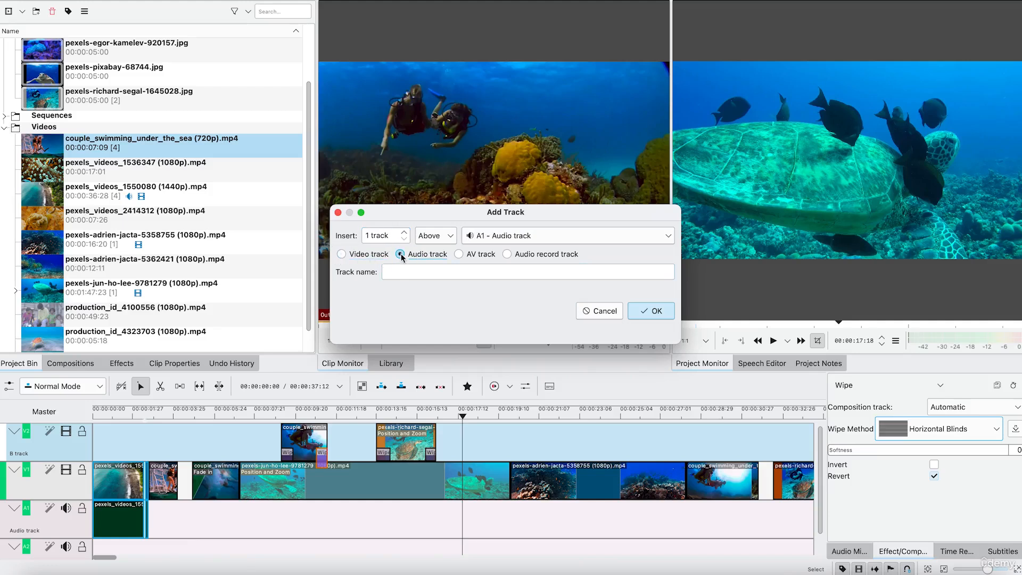
{"action": "left_click", "coordinate": [341, 254]}
{"action": "left_click", "coordinate": [401, 253]}
{"action": "left_click", "coordinate": [342, 254]}
{"action": "left_click", "coordinate": [401, 254]}
{"action": "left_click", "coordinate": [459, 255]}
{"action": "left_click", "coordinate": [401, 272]}
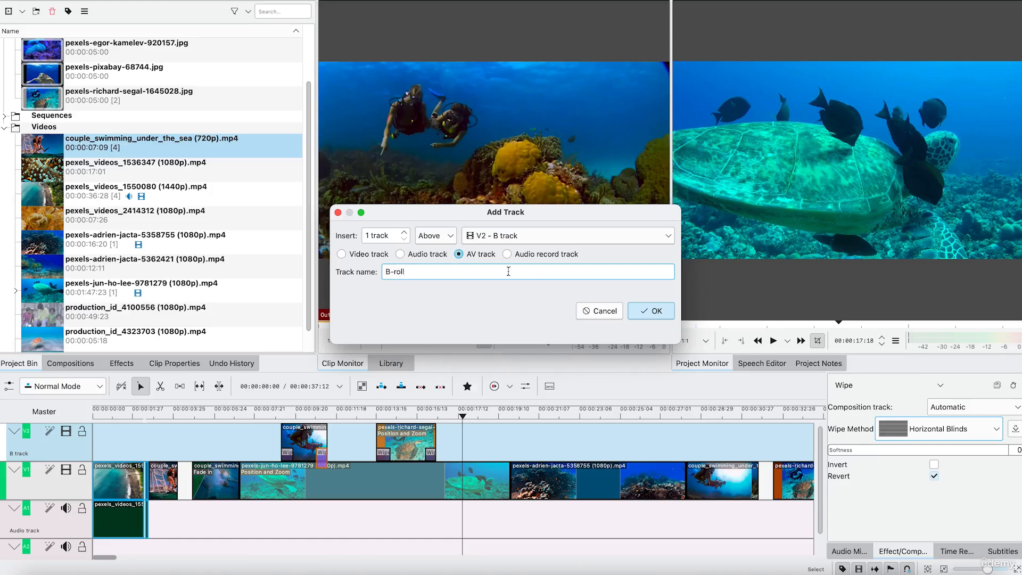
{"action": "left_click", "coordinate": [656, 312]}
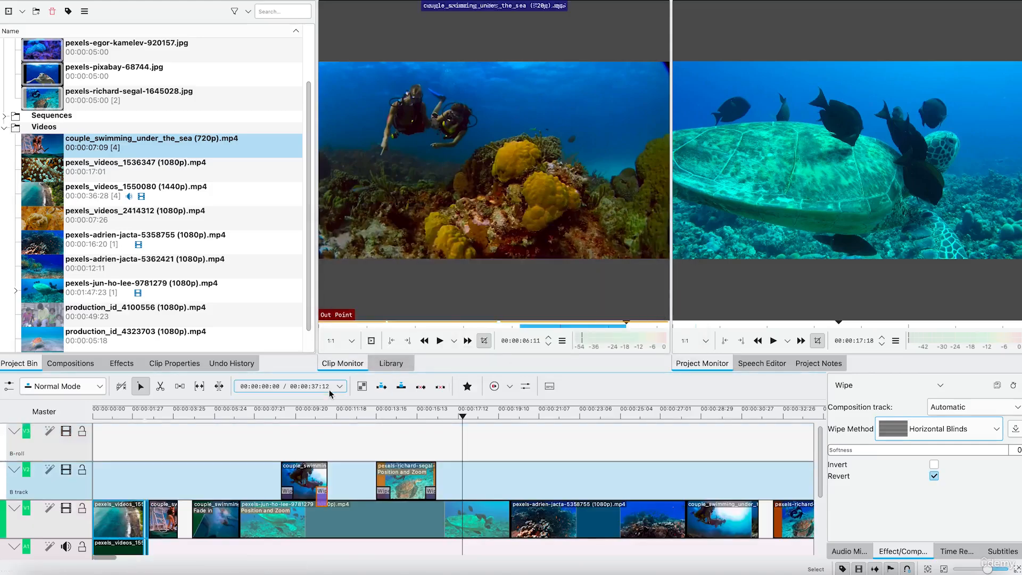
{"action": "scroll", "coordinate": [109, 475], "scroll_direction": "right", "scroll_amount": 4}
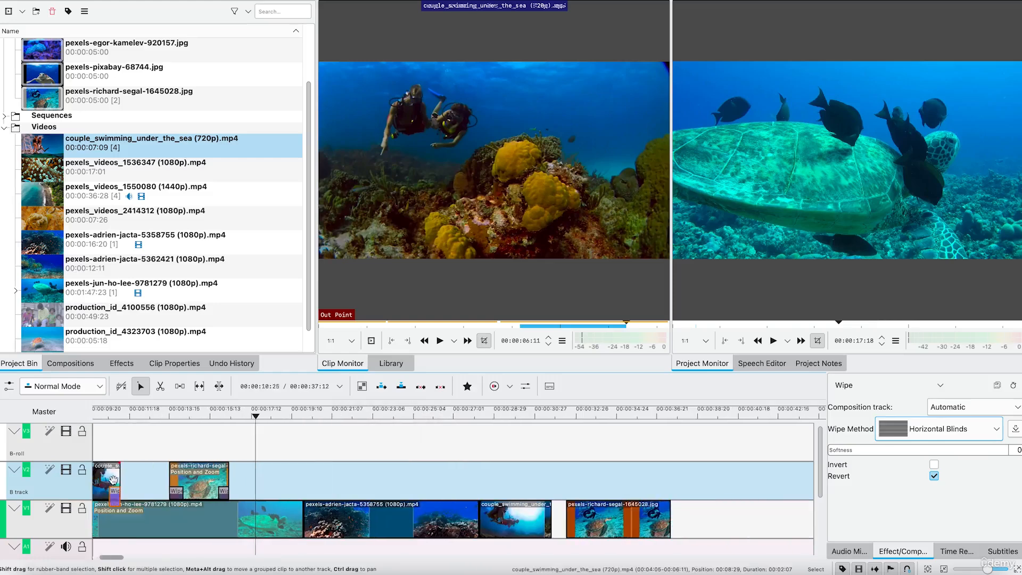
{"action": "scroll", "coordinate": [114, 482], "scroll_direction": "left", "scroll_amount": 4}
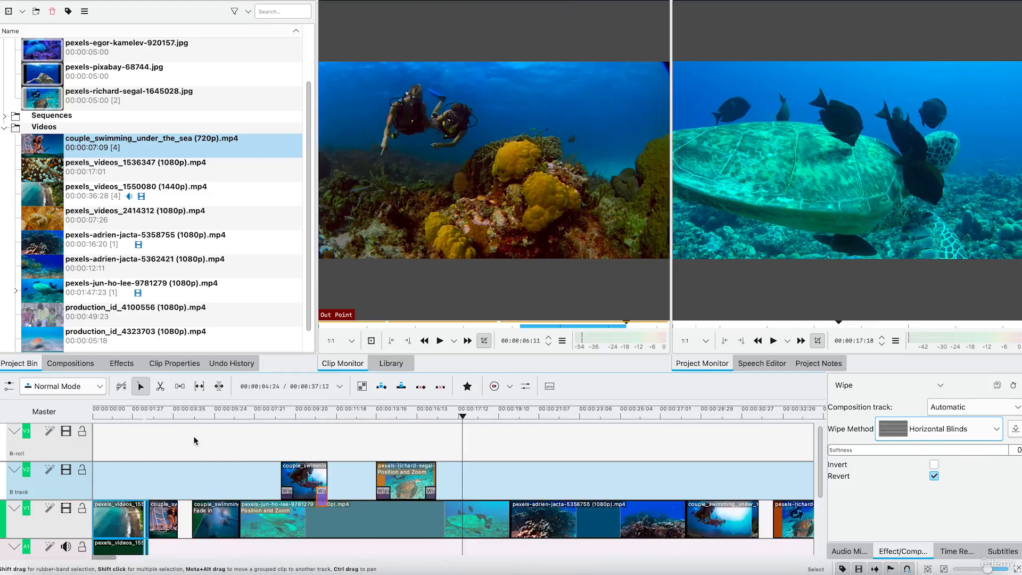